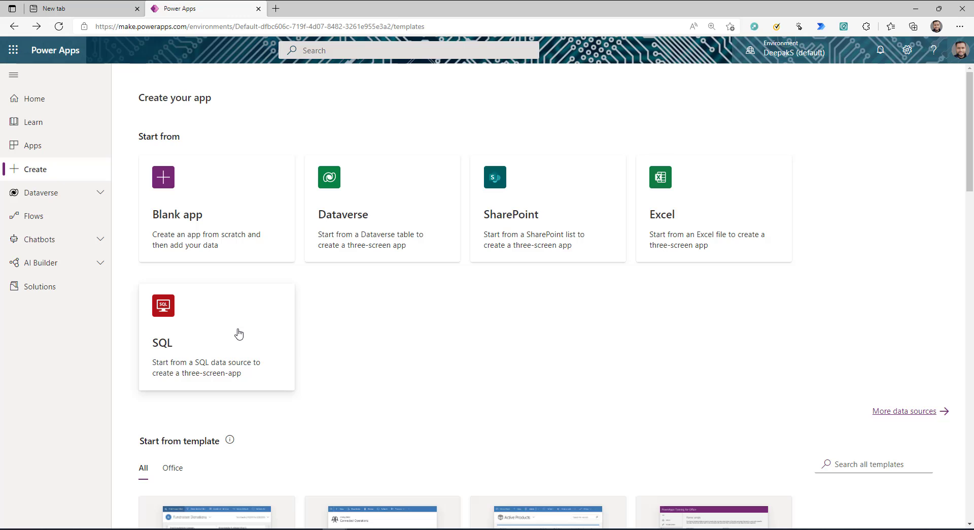
- Start an app from a SQL data source and open the setup of a new SQL Server connection
click(236, 336)
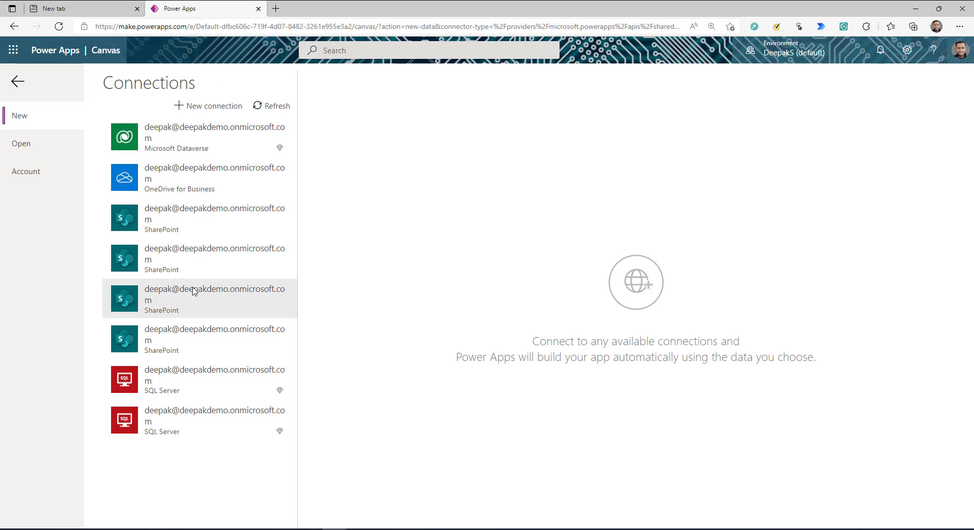
click(202, 113)
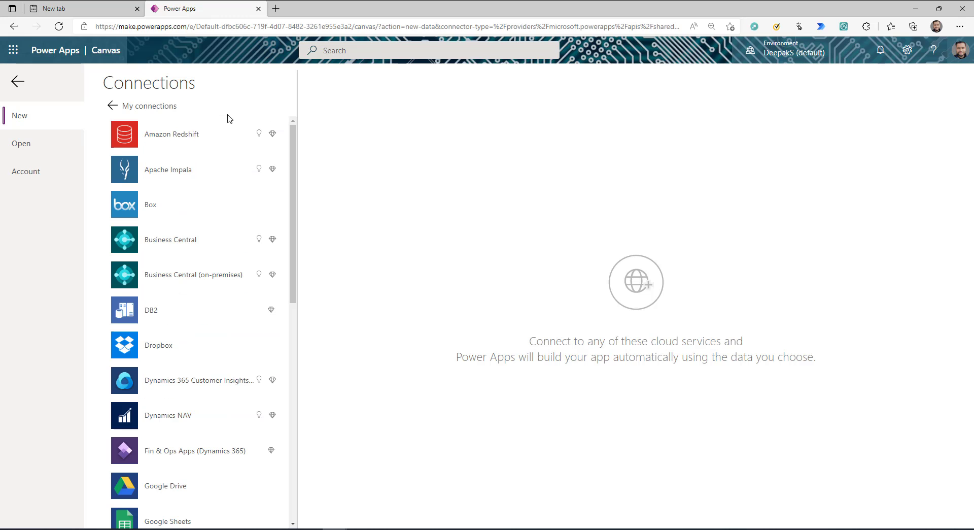
scroll(200, 218, down, 4)
scroll(200, 219, down, 5)
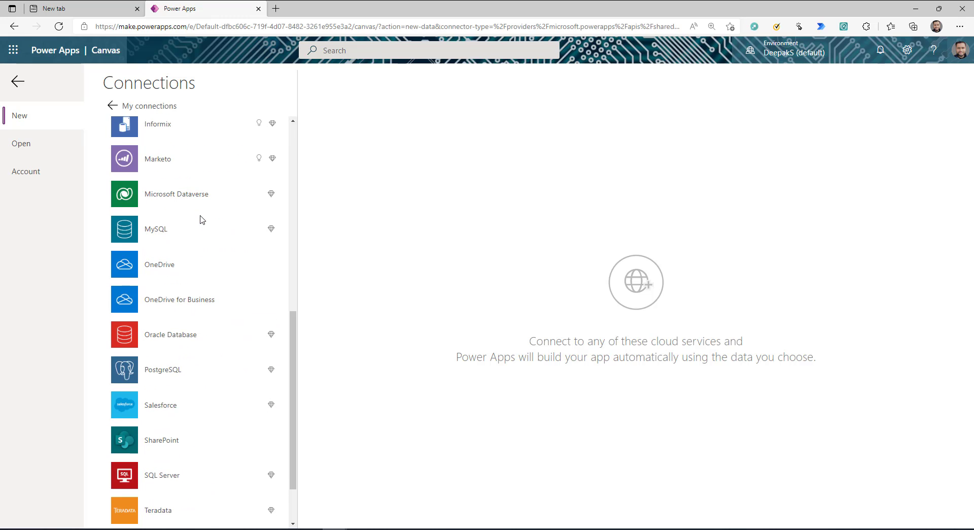
click(154, 403)
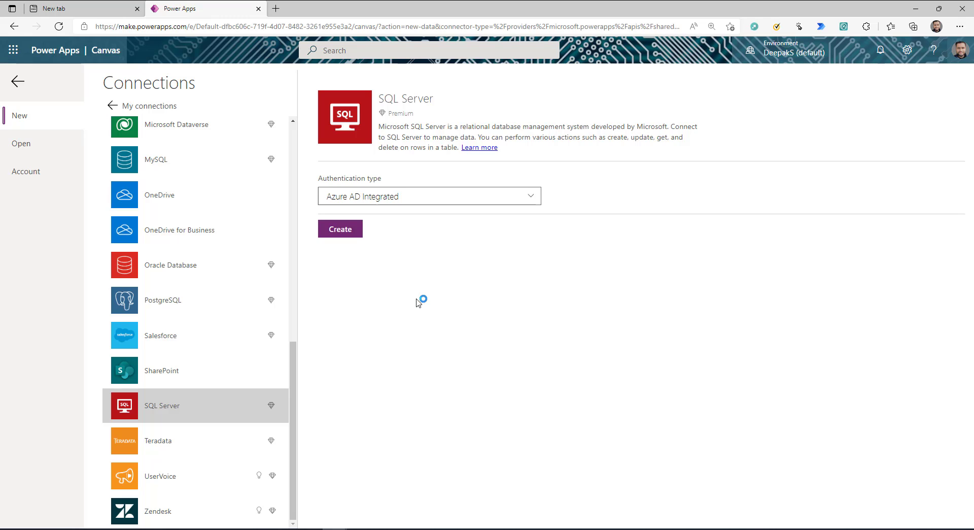
- In a new browser tab, open make.powerapps.com and create a blank canvas app named SampleAppSQL in Phone format
click(276, 8)
text(make)
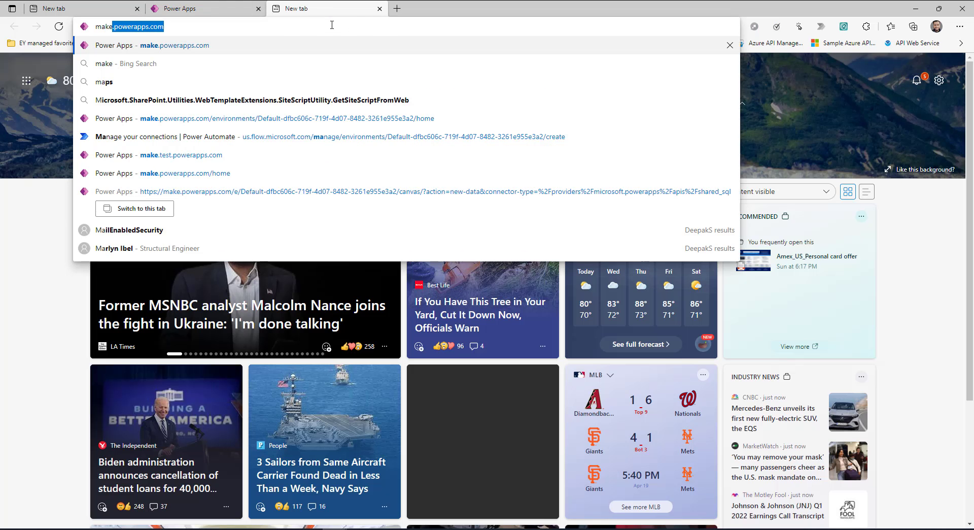
key(Return)
click(210, 215)
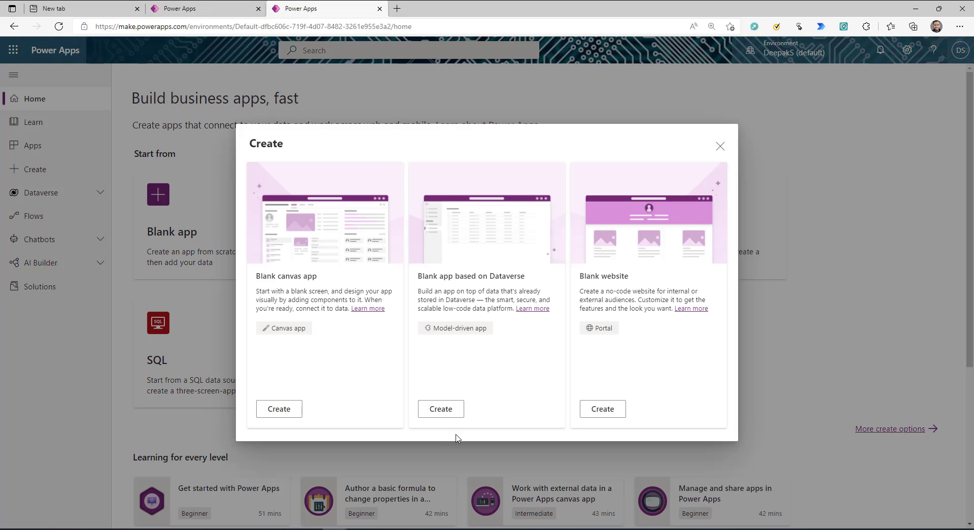
click(294, 410)
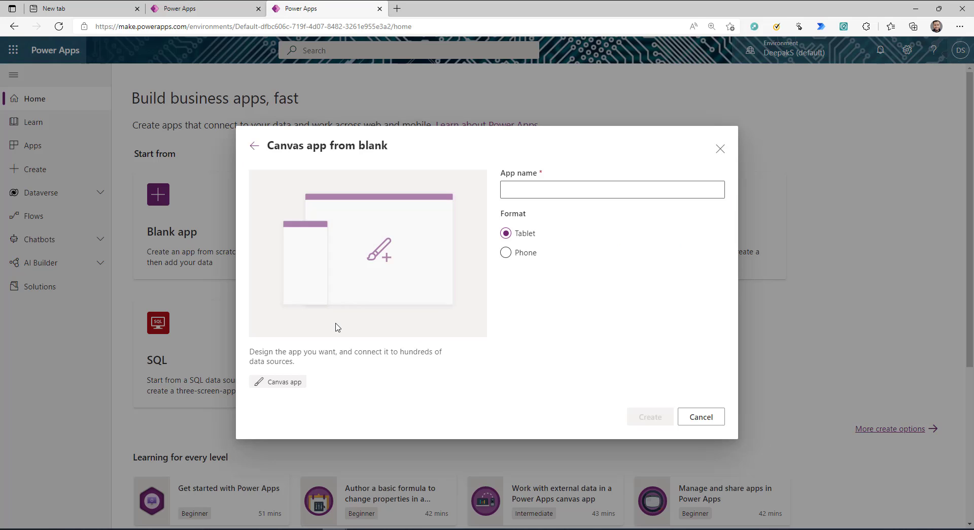
click(524, 253)
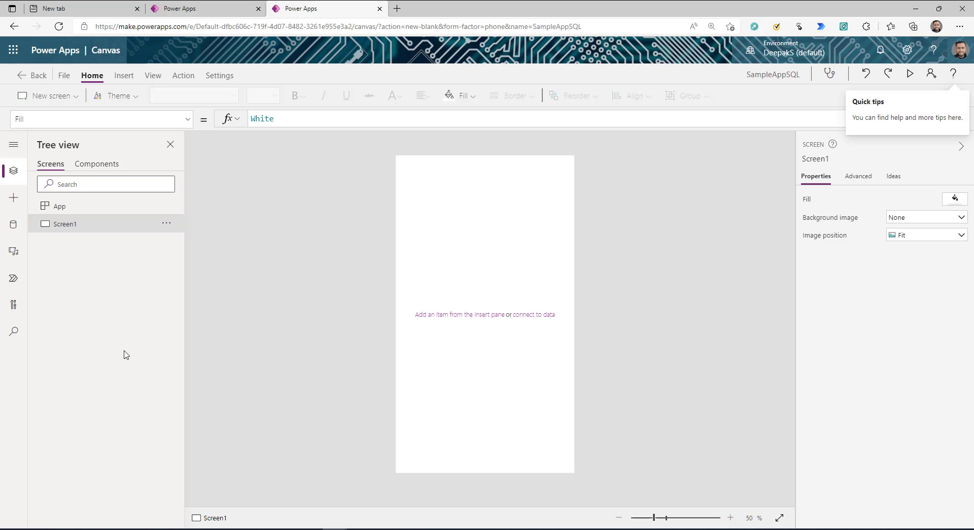
- Search the blank app's data sources for sql and open the form for adding a SQL Server connection
click(14, 227)
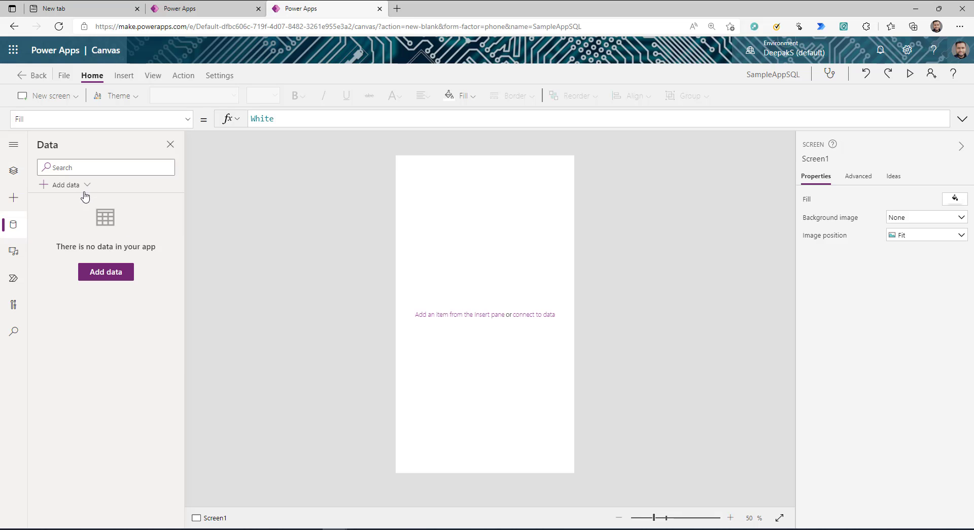
click(85, 187)
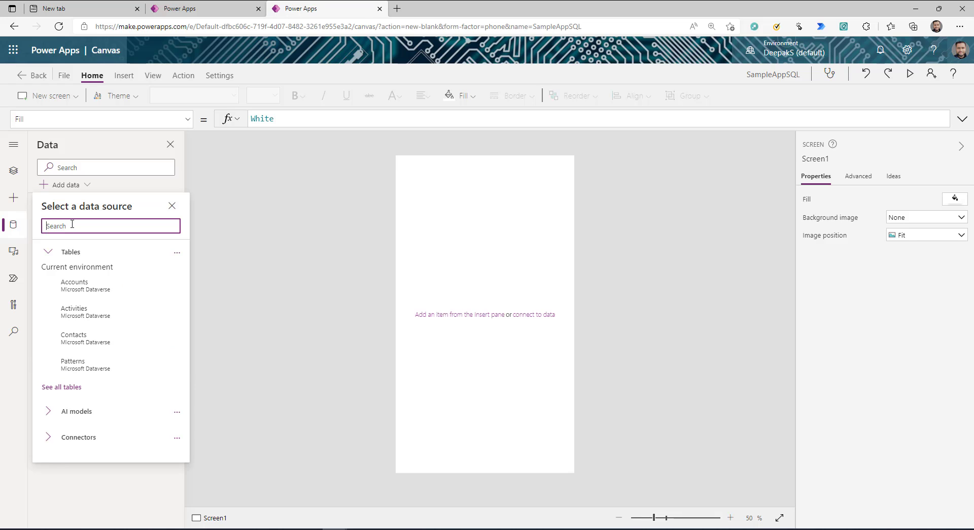
text(sql)
click(89, 319)
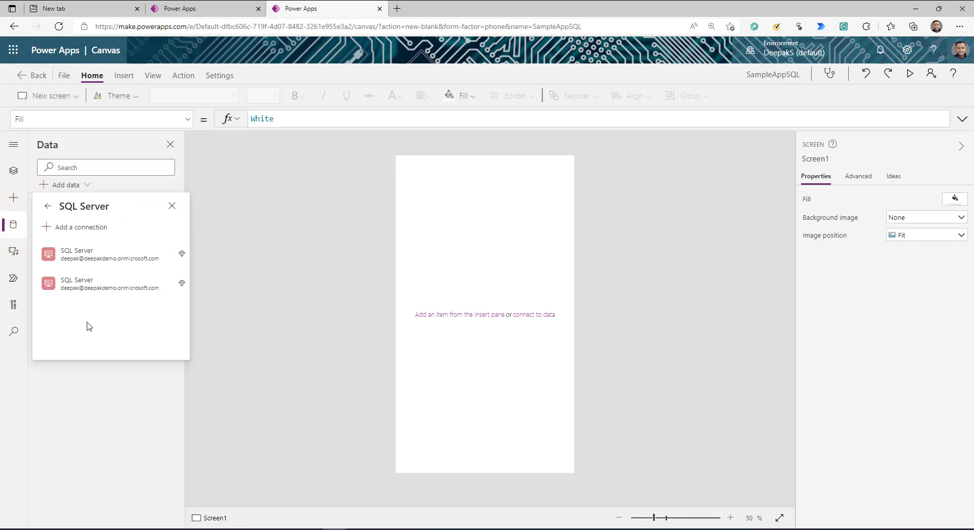
click(77, 227)
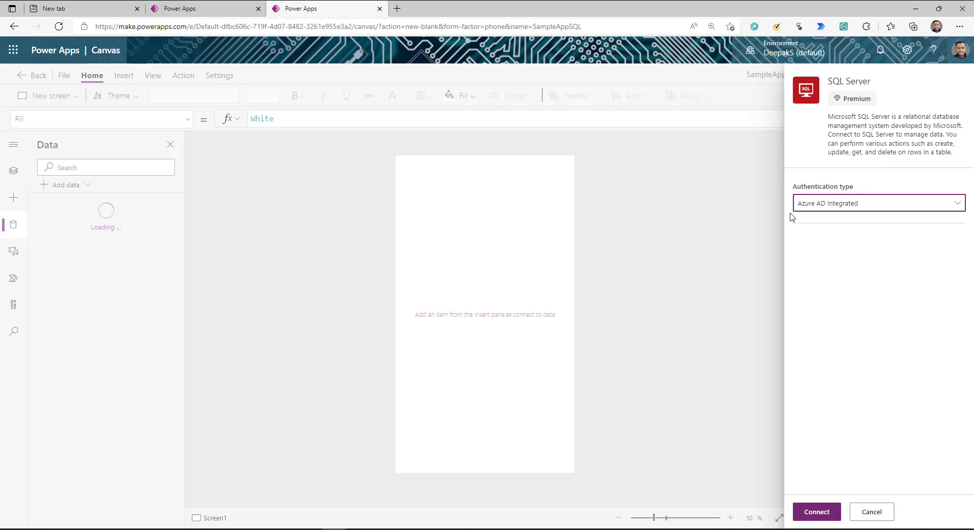
- Return to the SQL app's tab and review its existing connections and the SQL Server authentication types
click(179, 10)
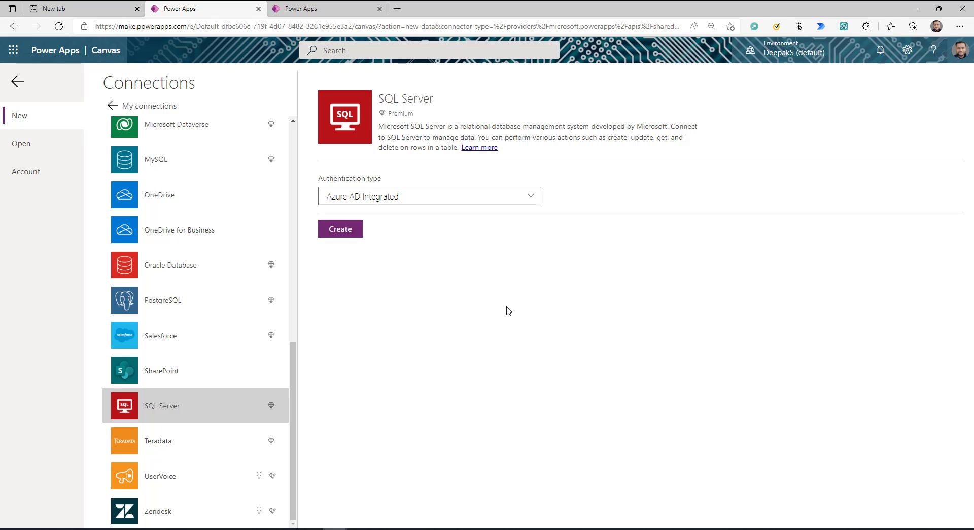
click(517, 197)
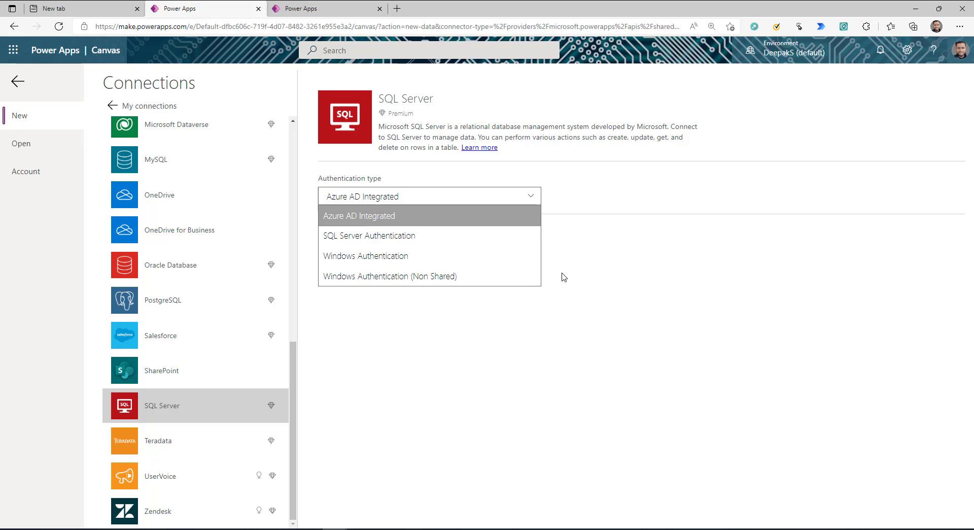
click(113, 105)
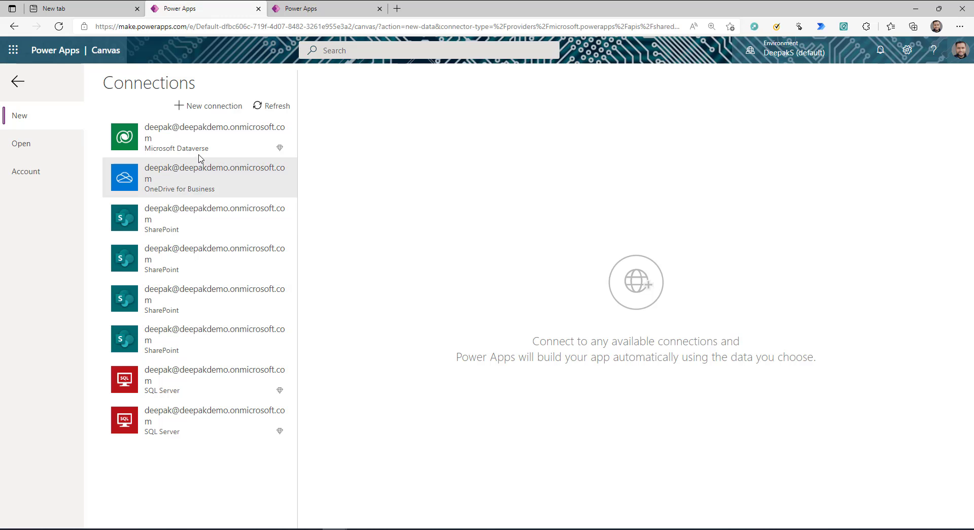
click(226, 434)
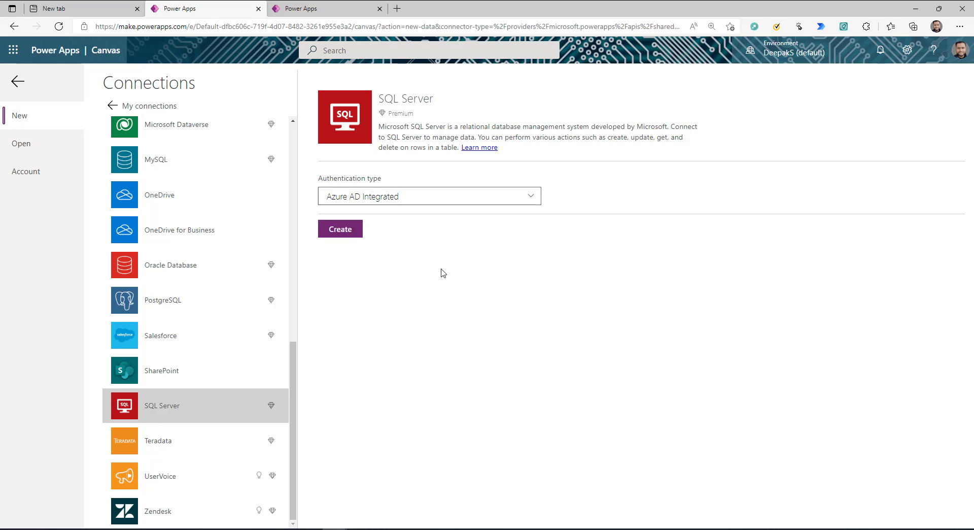
click(490, 202)
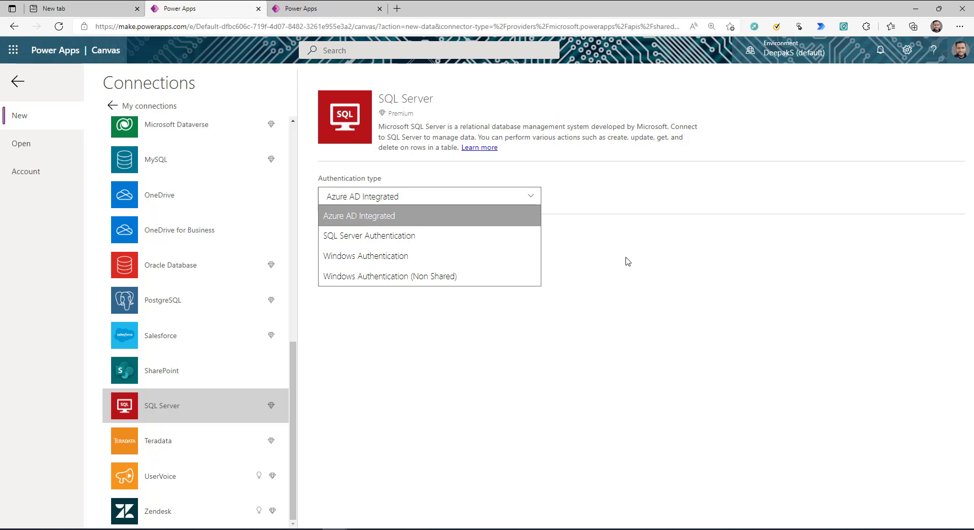
click(395, 220)
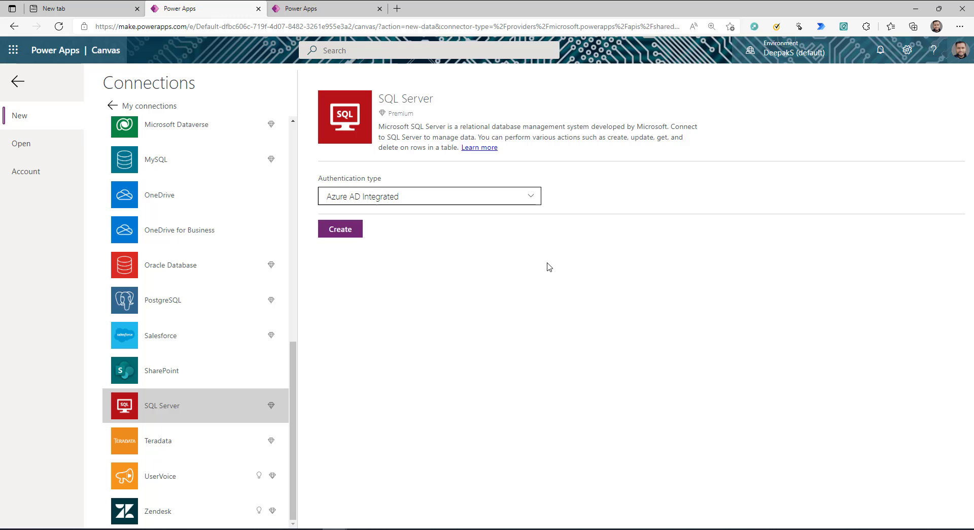
- Examine the fields required by SQL Server Authentication, Windows Authentication and Windows Authentication (Non Shared), ending on Azure AD Integrated
click(417, 197)
click(401, 235)
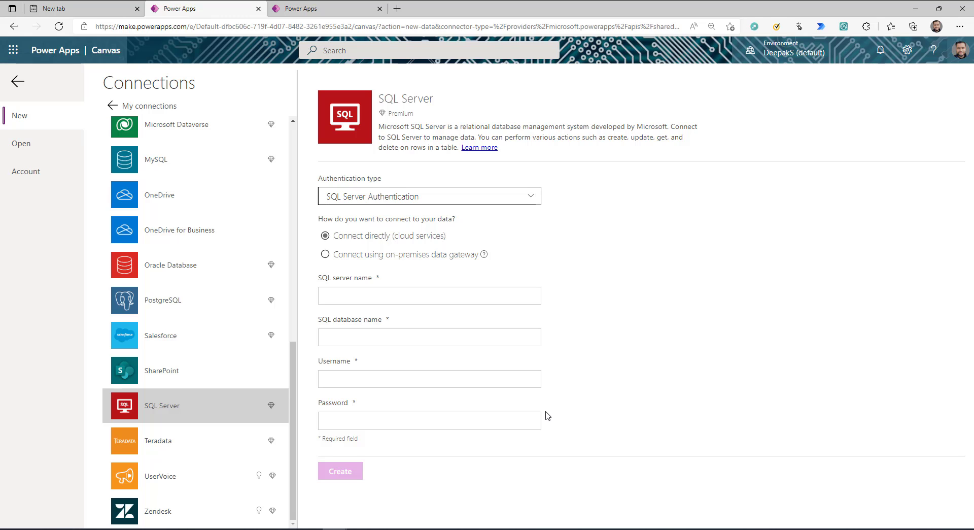
click(509, 196)
click(470, 255)
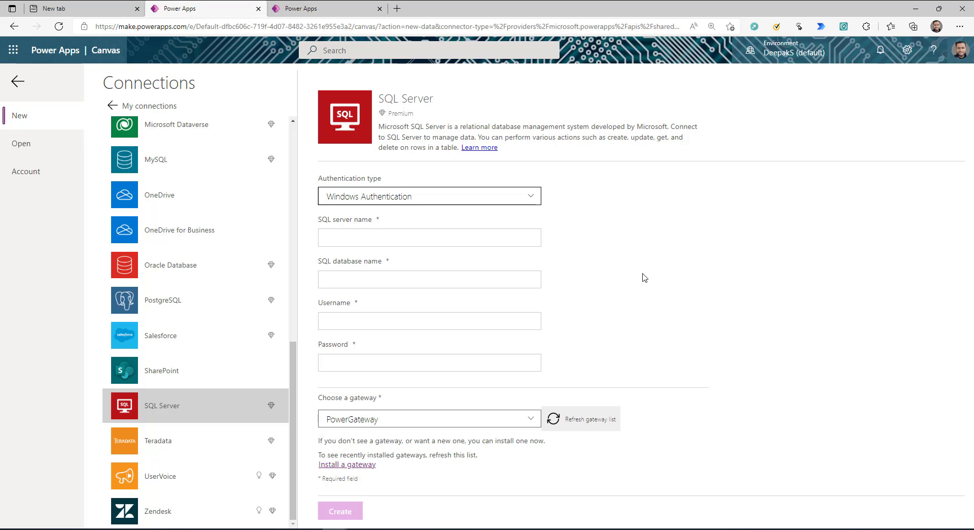
key(Down)
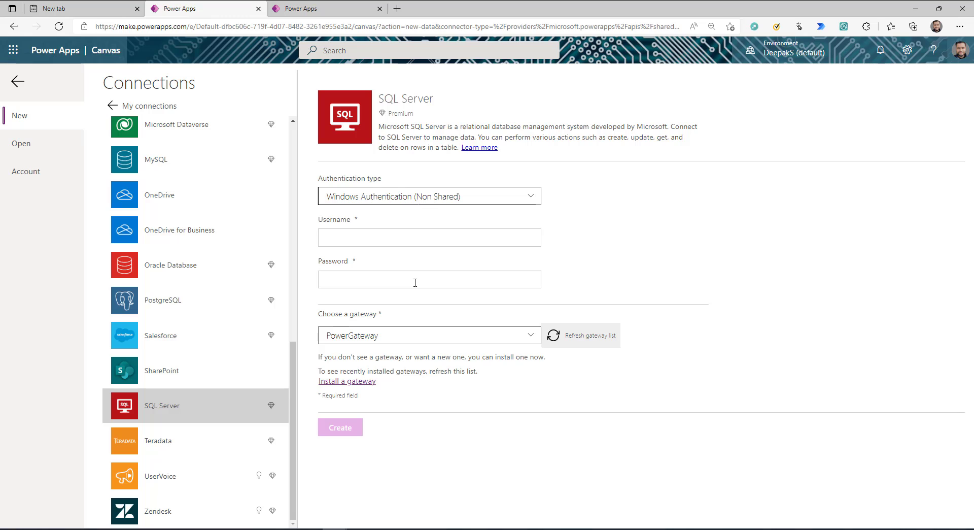
click(532, 198)
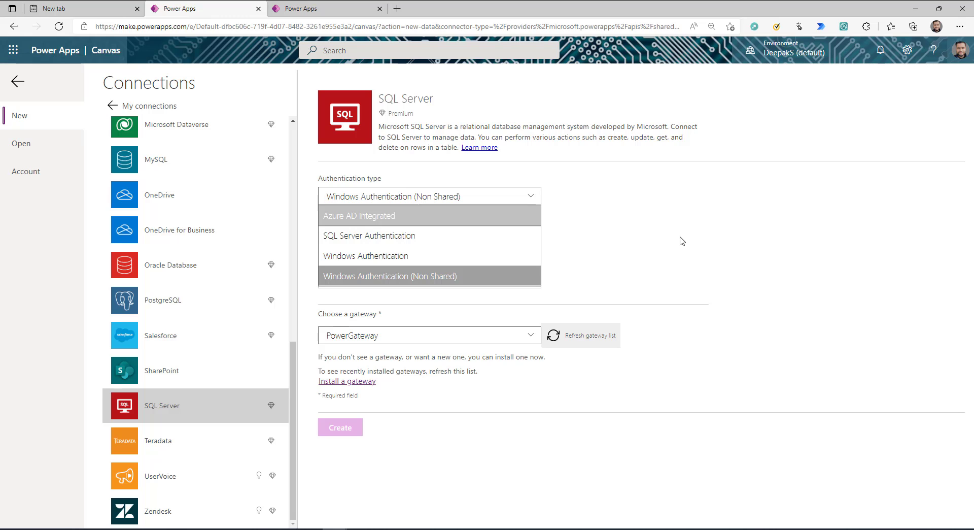
click(378, 217)
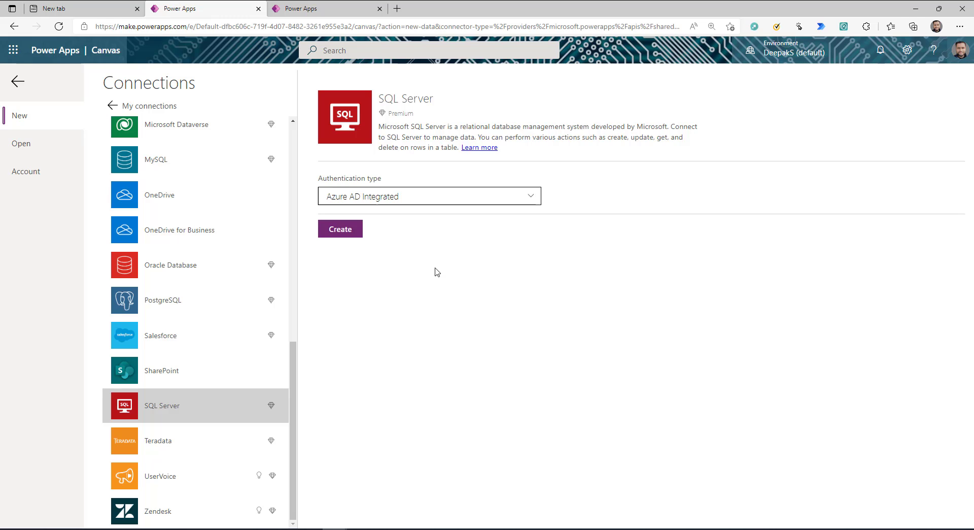
- Create the SQL Server connection with Azure AD Integrated as its authentication type
click(487, 196)
click(419, 238)
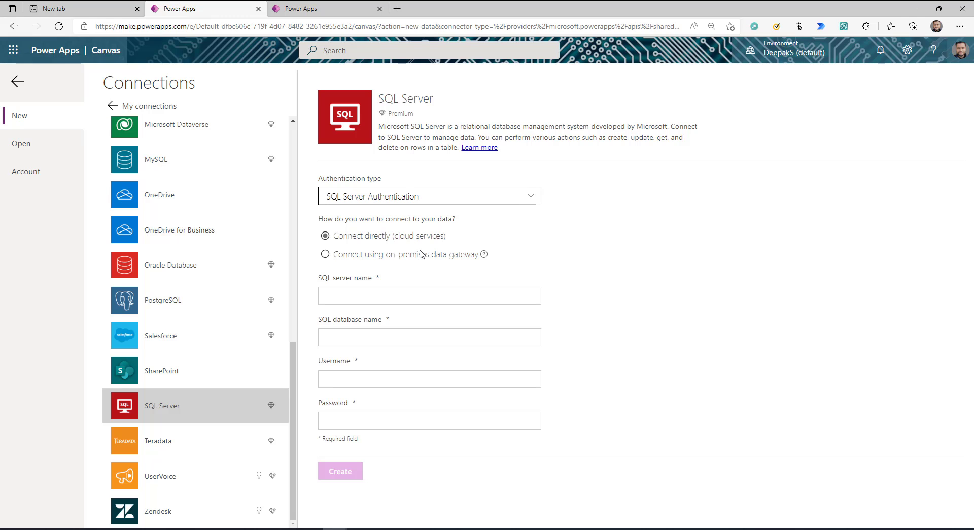
click(412, 337)
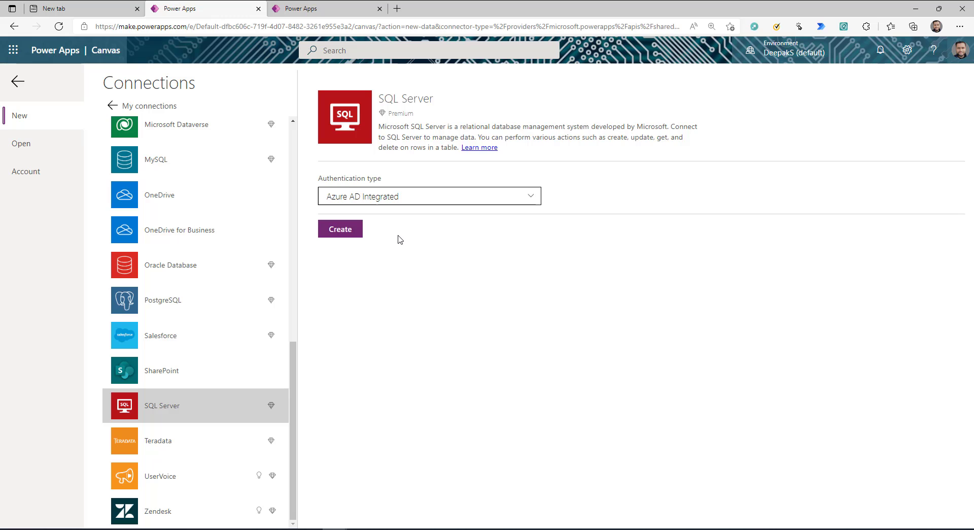
click(341, 230)
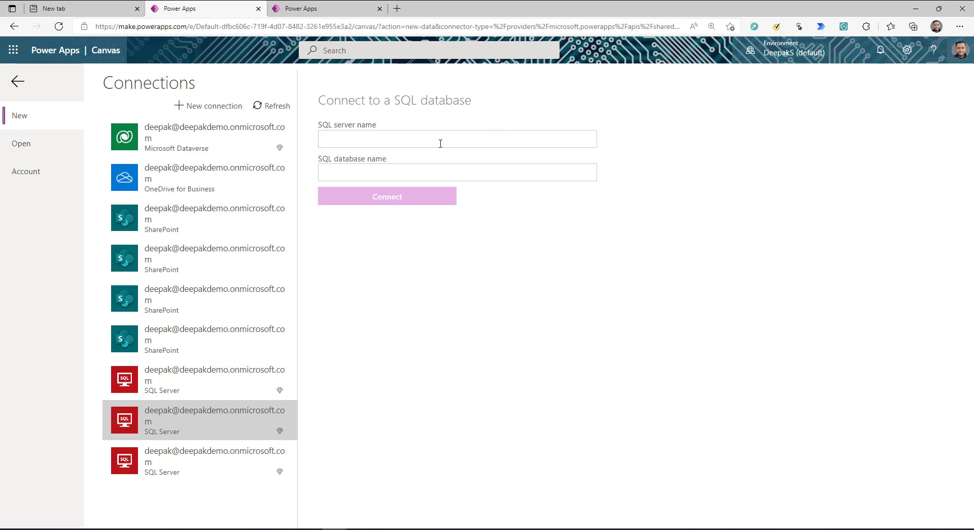
- Open portal.azure.com in a new browser tab and copy the server name of the SampleSQL database
click(440, 144)
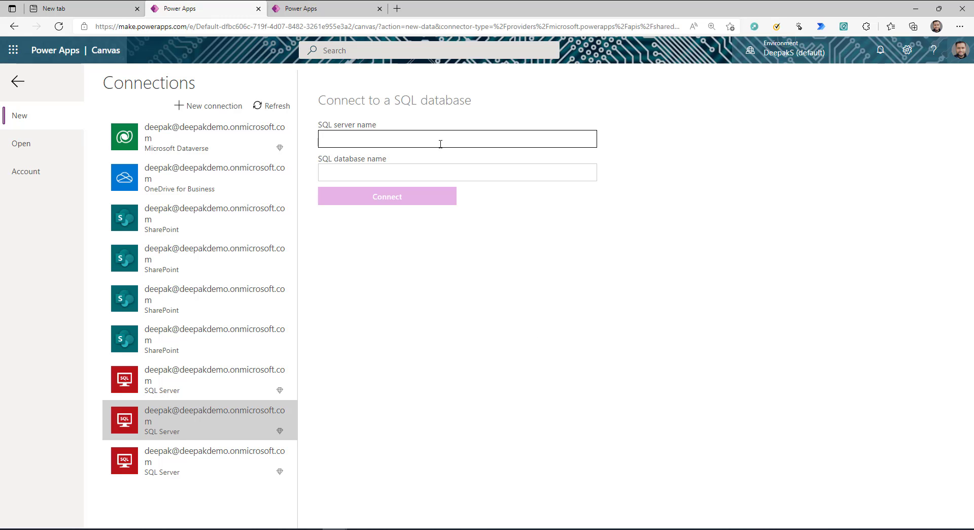
click(397, 9)
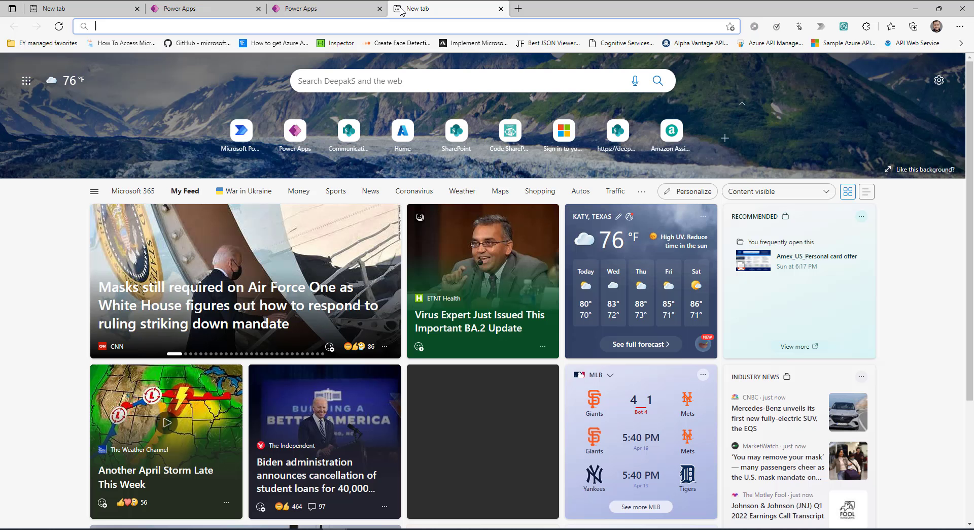
text(portal.azure.com)
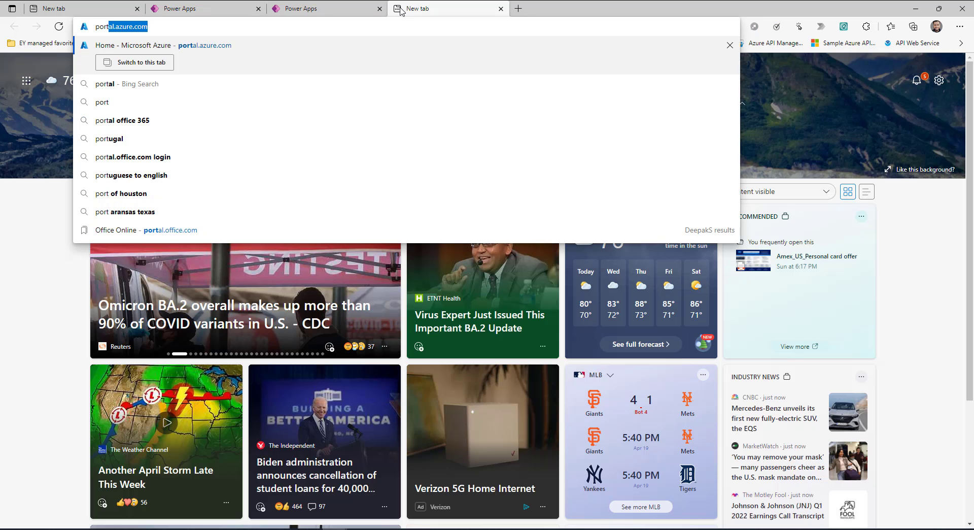
key(Right)
key(Return)
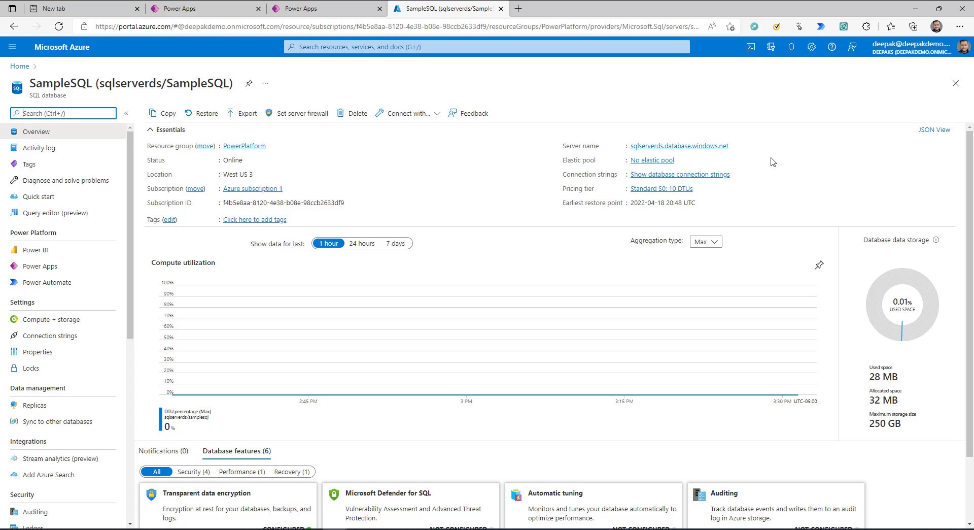
drag(746, 146, 628, 147)
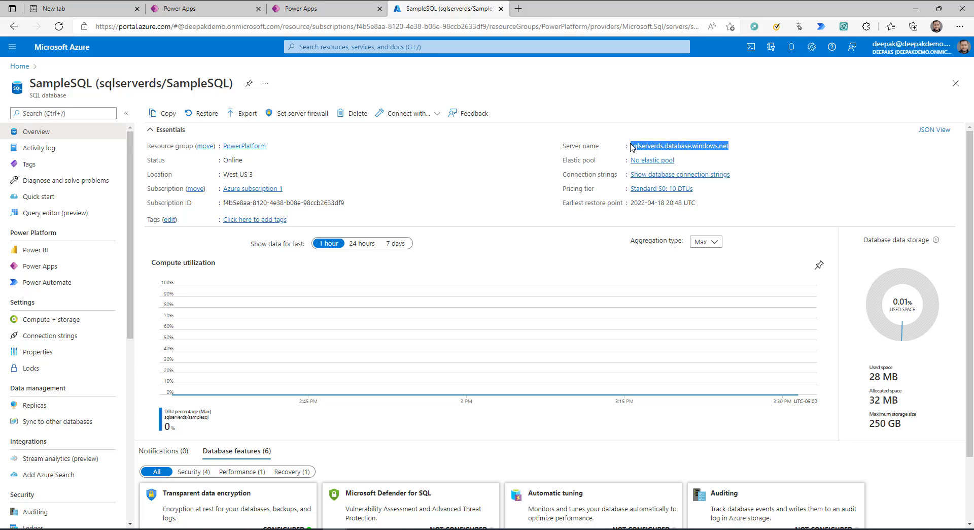
- Connect the Power Apps connection to SQL server sqlserverds.database.windows.net and database SampleSQL
click(325, 9)
click(434, 6)
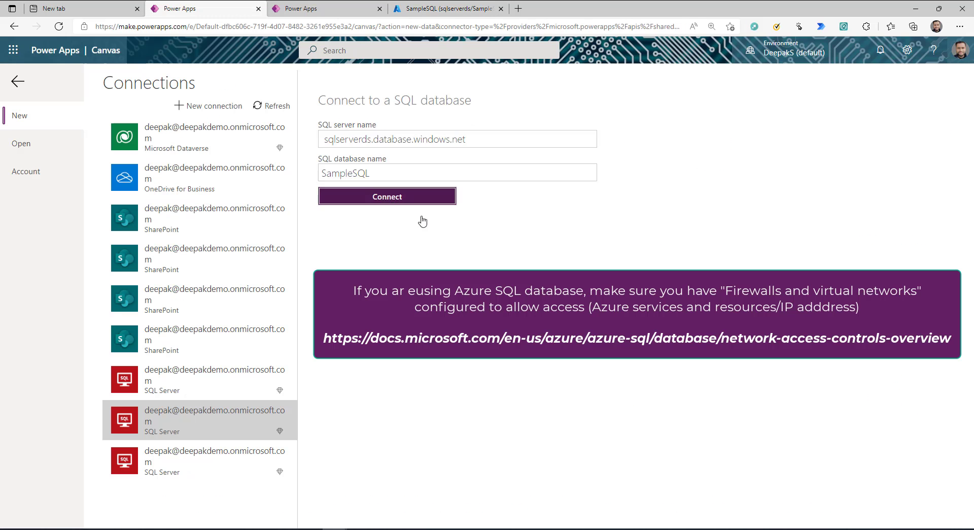
click(405, 201)
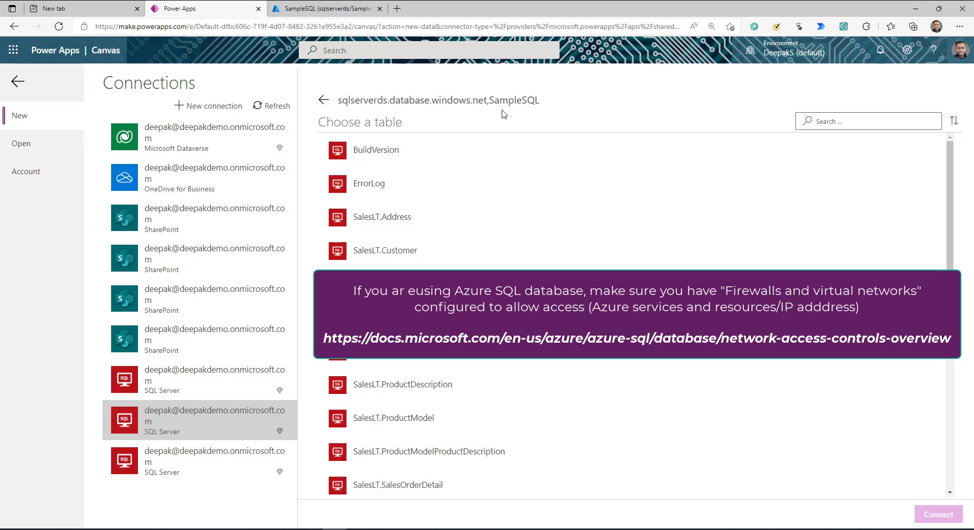
- Generate the app from the SalesLT.Product table of the SampleSQL database
scroll(457, 337, down, 1)
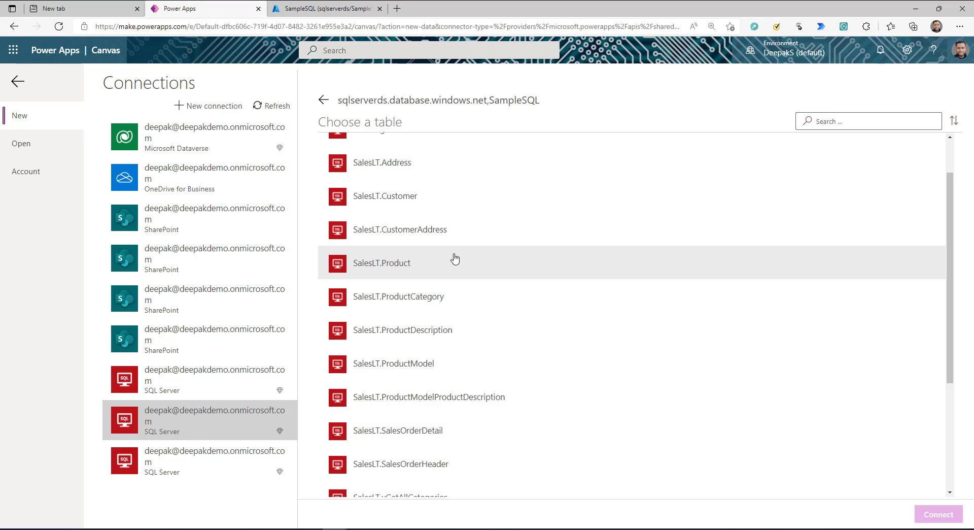
click(384, 263)
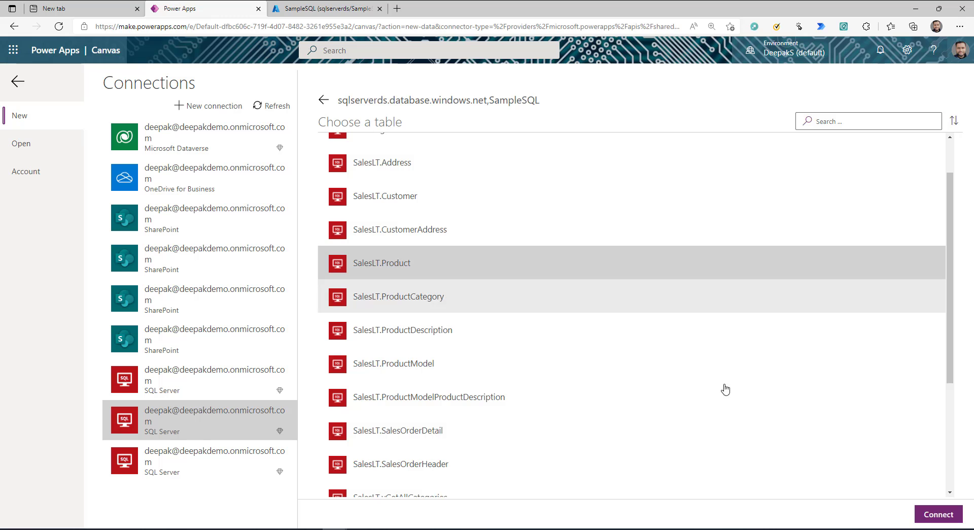
click(932, 522)
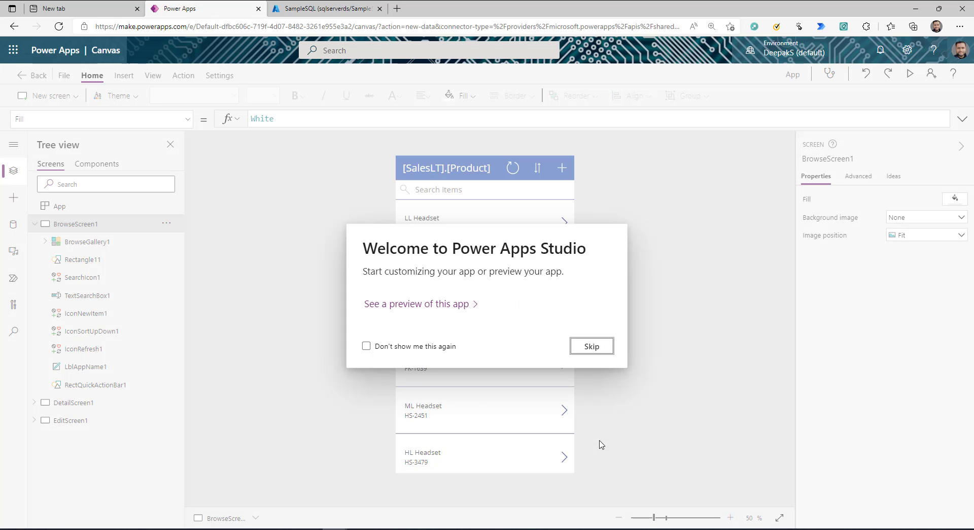
- Dismiss the welcome dialog so it does not show again, and collapse BrowseScreen1 in the screen tree
click(367, 345)
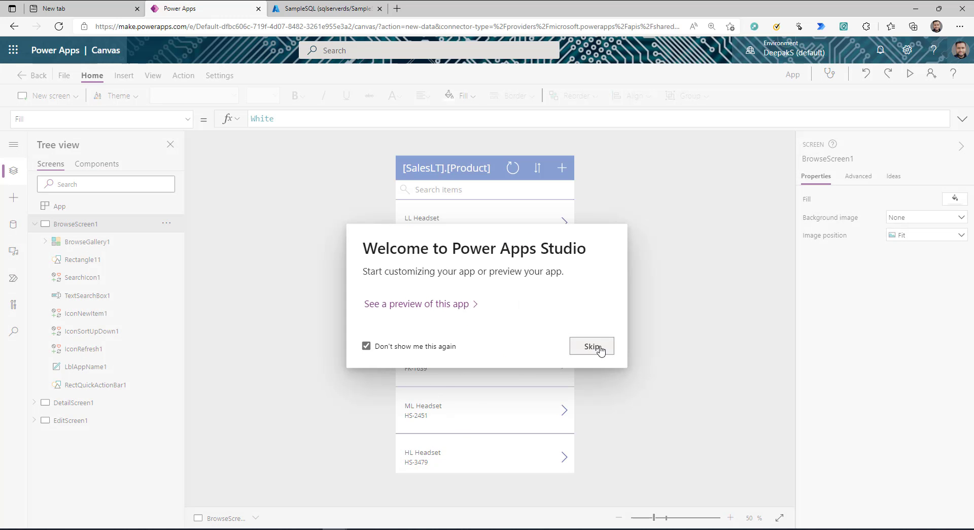
click(595, 347)
click(33, 223)
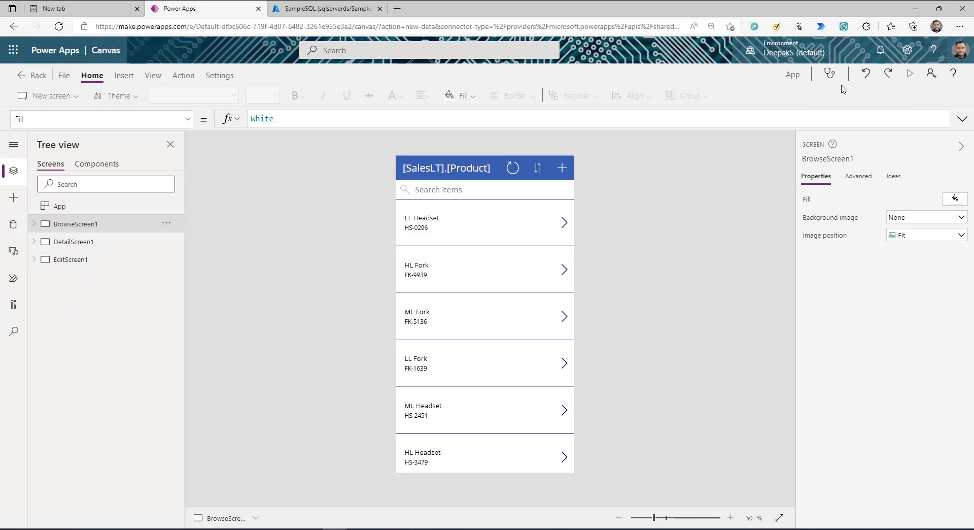
- Preview the app, look through the product list and open the HL Road Handlebars record
click(908, 73)
scroll(451, 233, down, 10)
scroll(497, 274, down, 10)
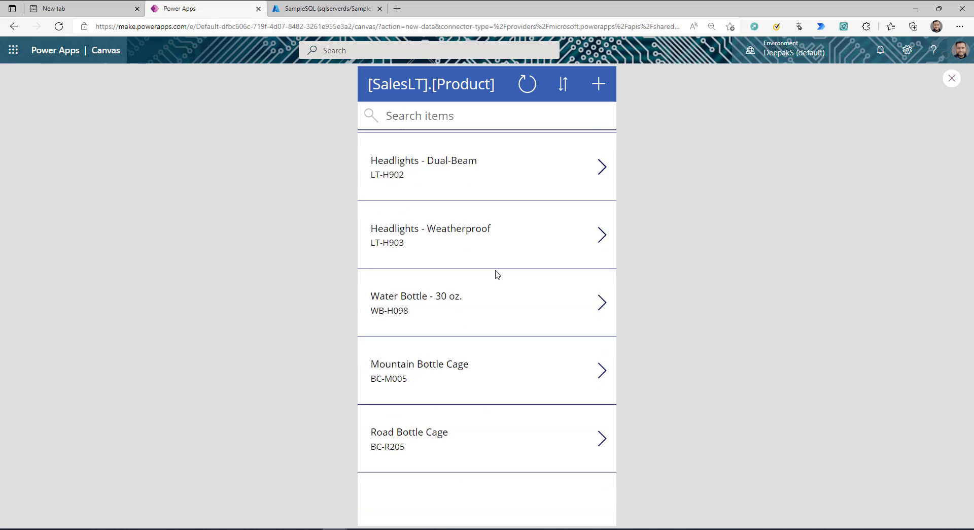
scroll(533, 213, up, 5)
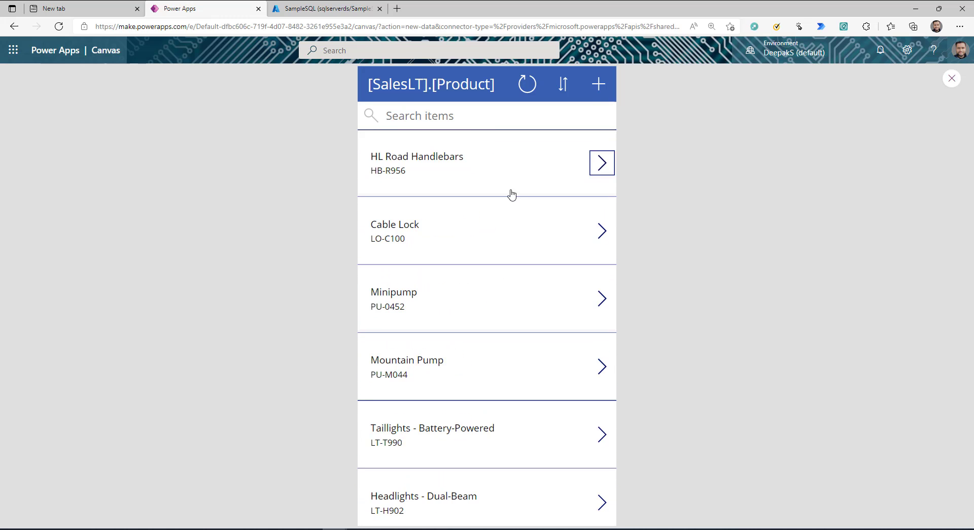
click(485, 187)
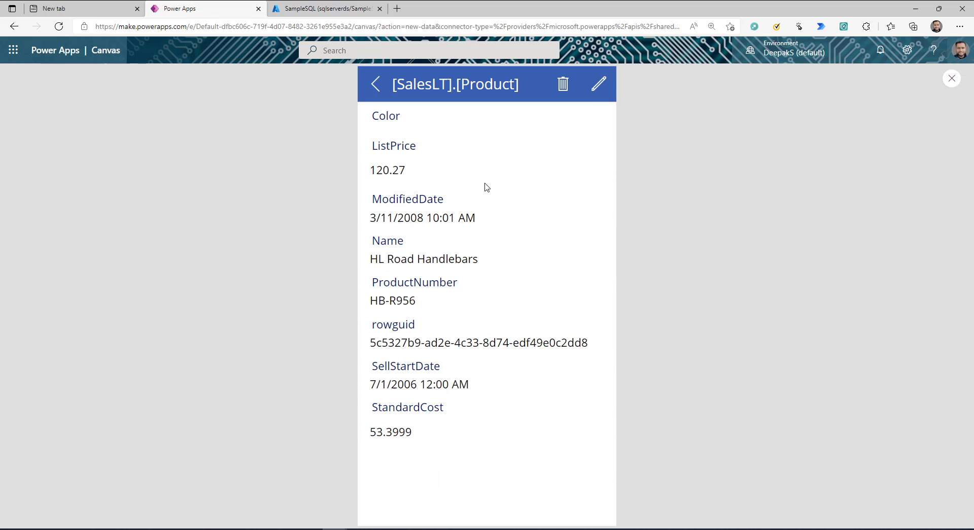
- Change the ListPrice of HL Road Handlebars to 230, save the record and leave the preview
click(599, 84)
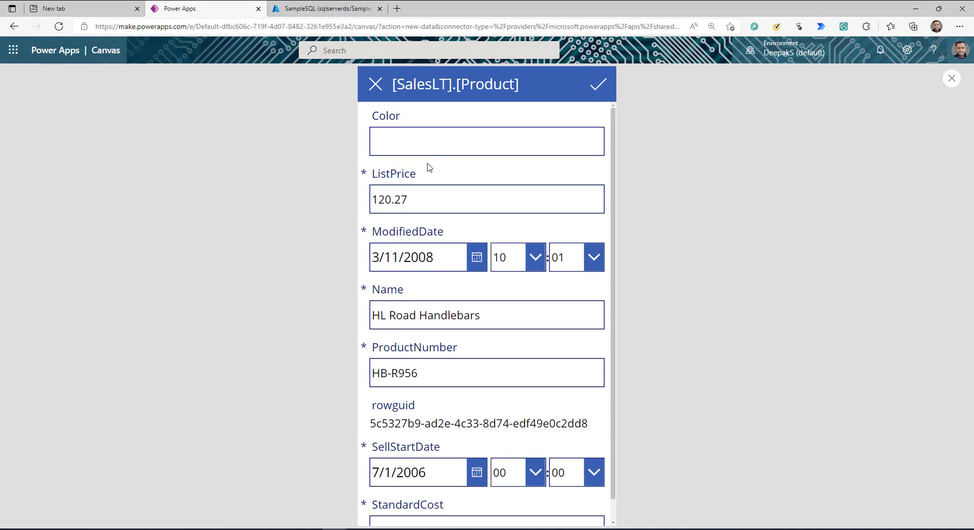
click(437, 149)
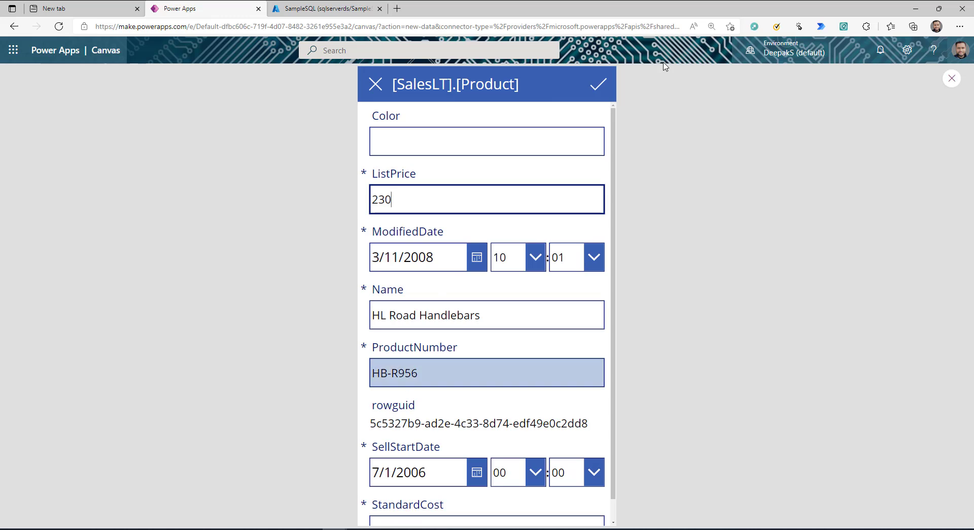
click(599, 84)
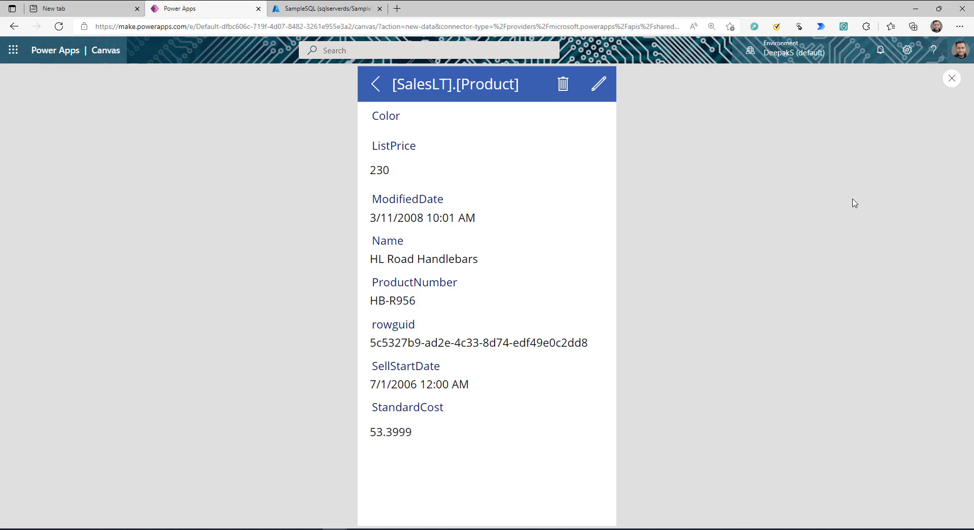
key(Escape)
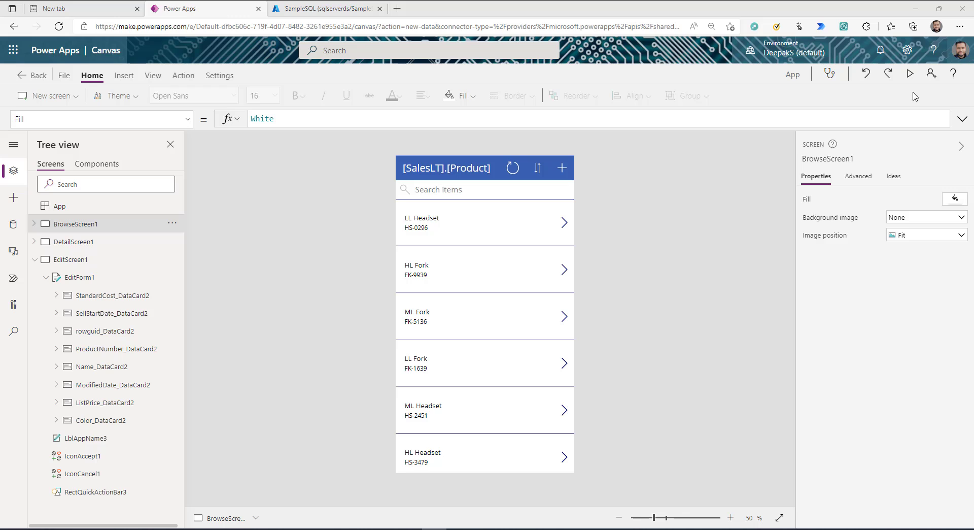
- Preview the app again, view the LL Headset details and return to the product list
click(910, 73)
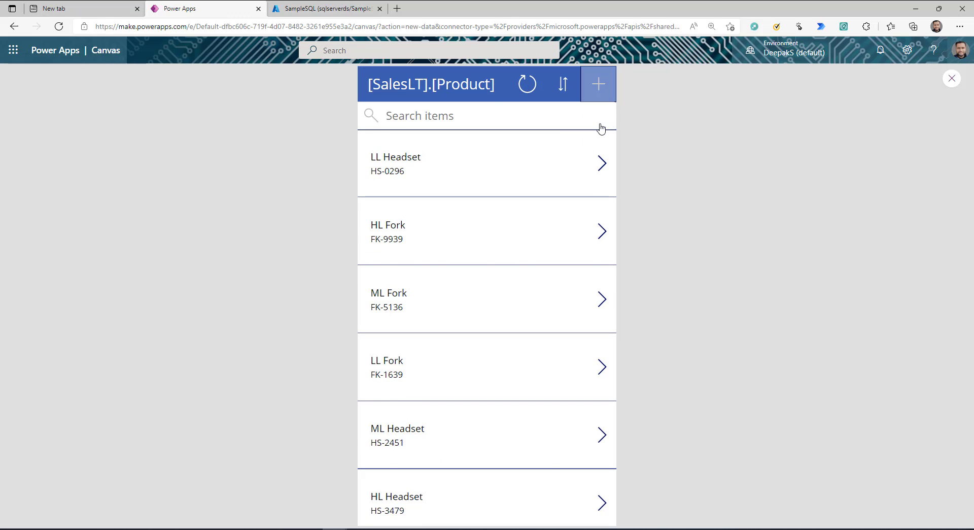
click(374, 84)
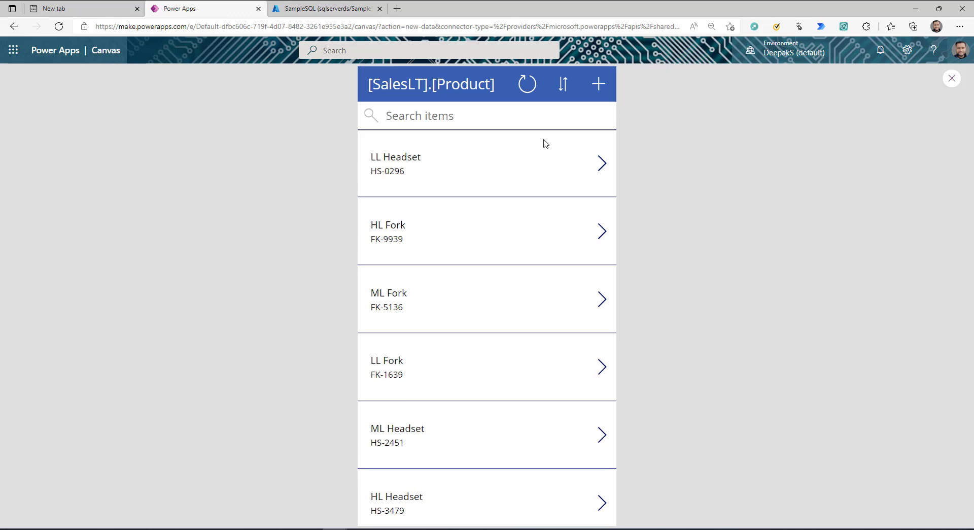
click(602, 164)
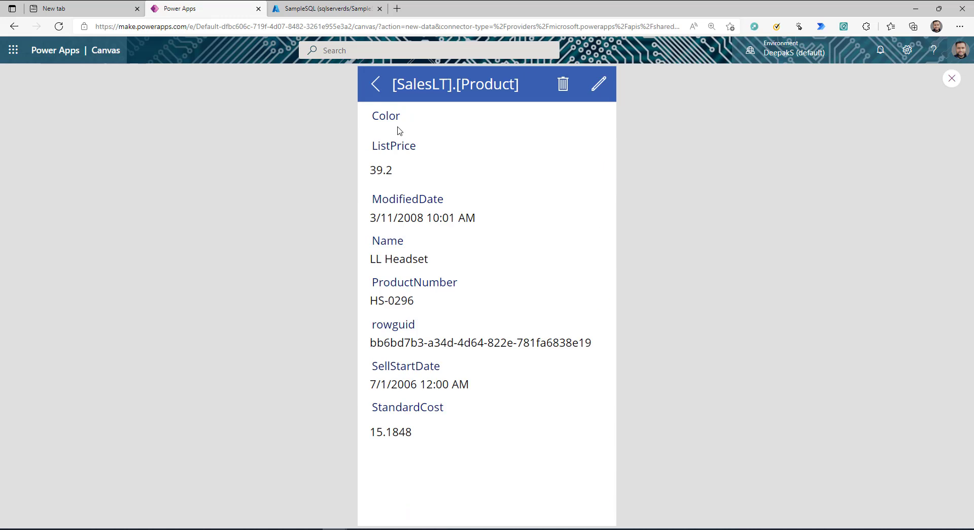
click(375, 84)
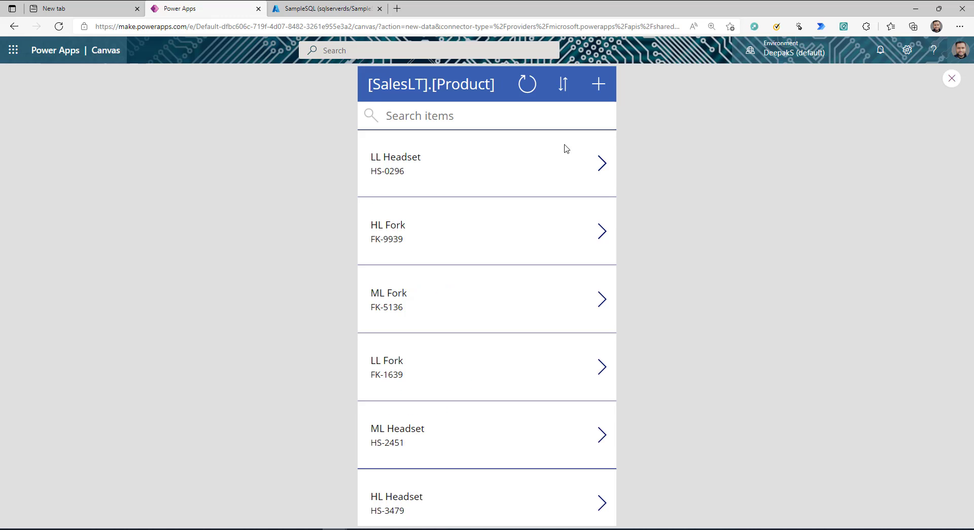
- Search the product list for "Fork" and close the app preview
click(415, 115)
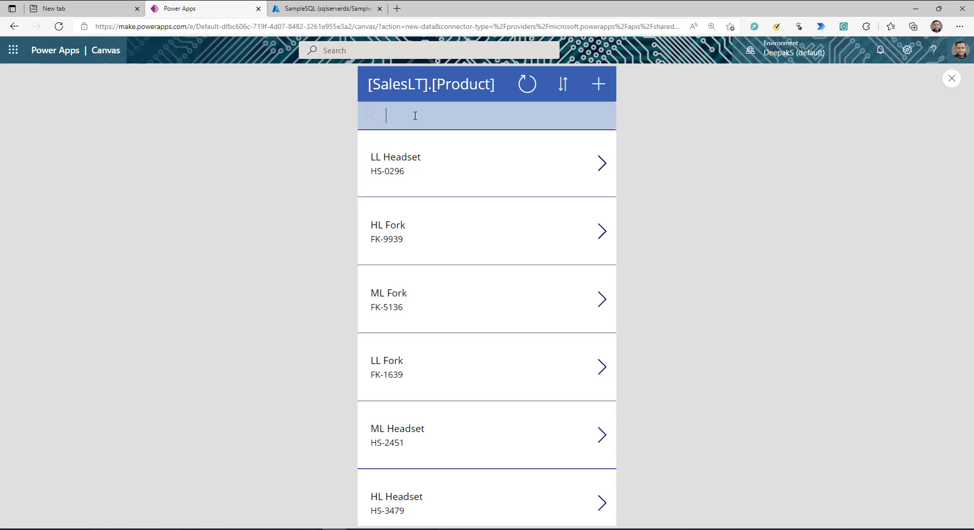
text(Fork)
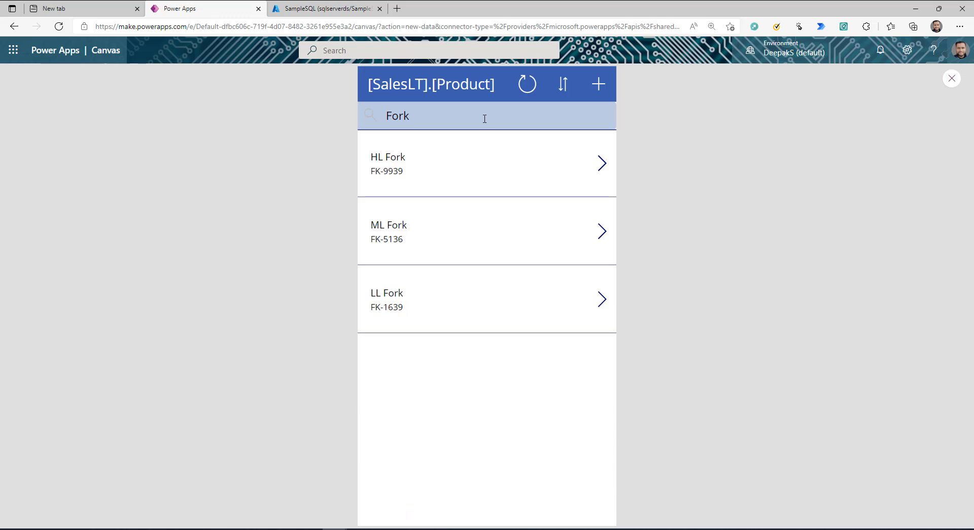
click(952, 79)
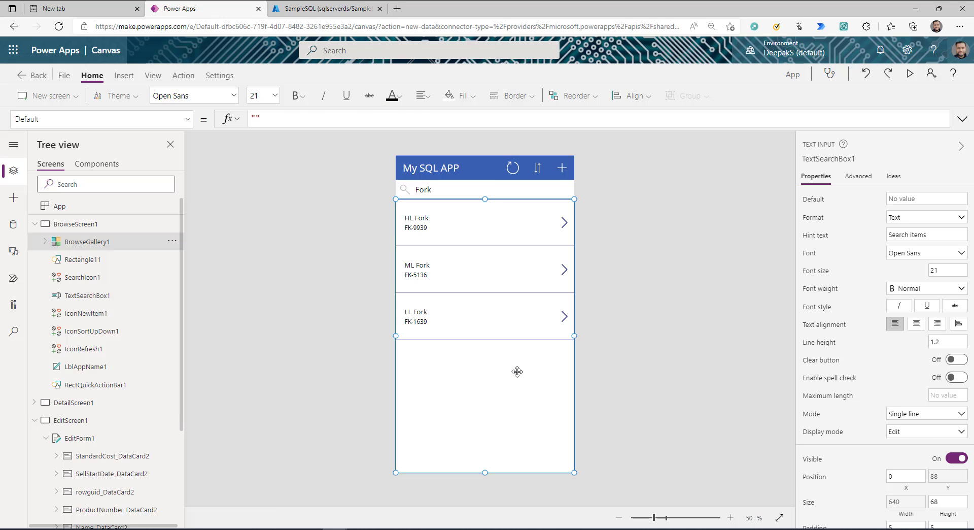
- Examine the full Items formula of BrowseGallery1 and collapse the expanded screens in the tree
click(963, 119)
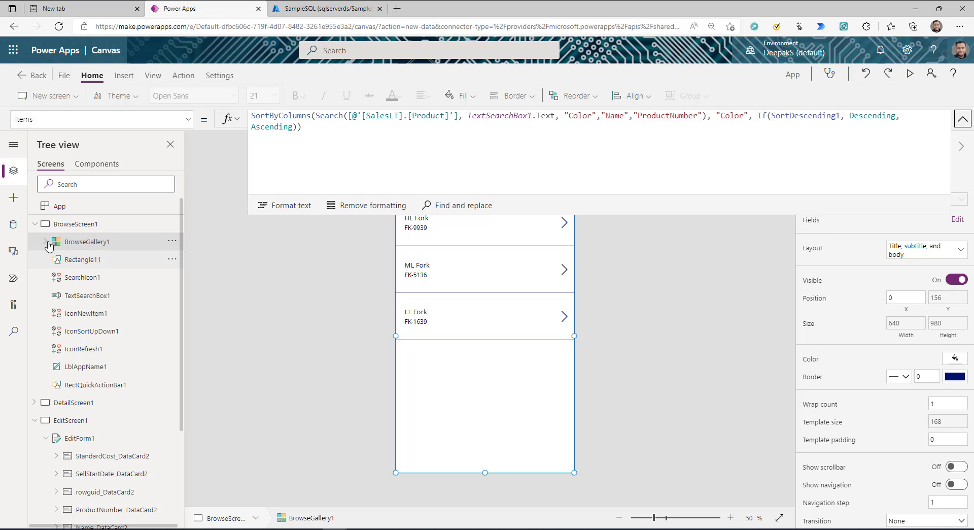
click(34, 223)
click(35, 260)
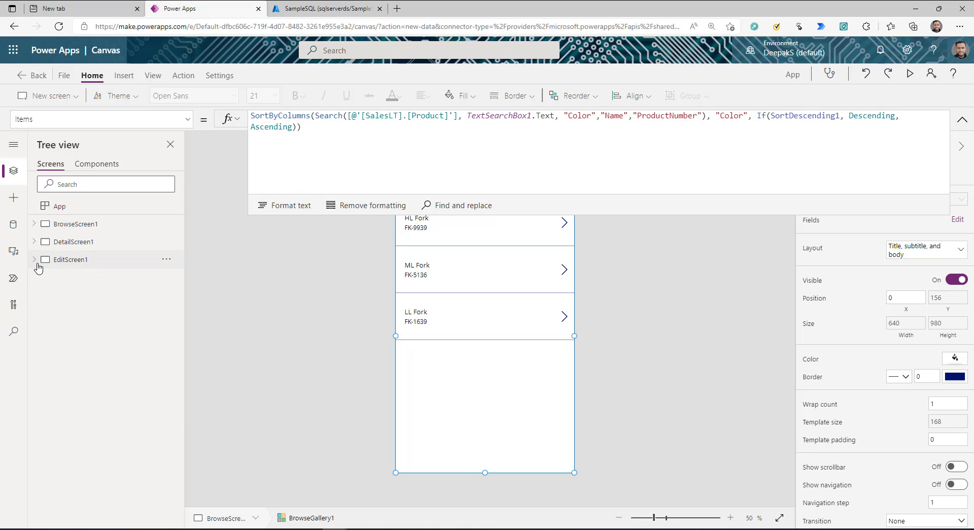
- Add a blank screen to the app and collapse the expanded formula bar
click(73, 96)
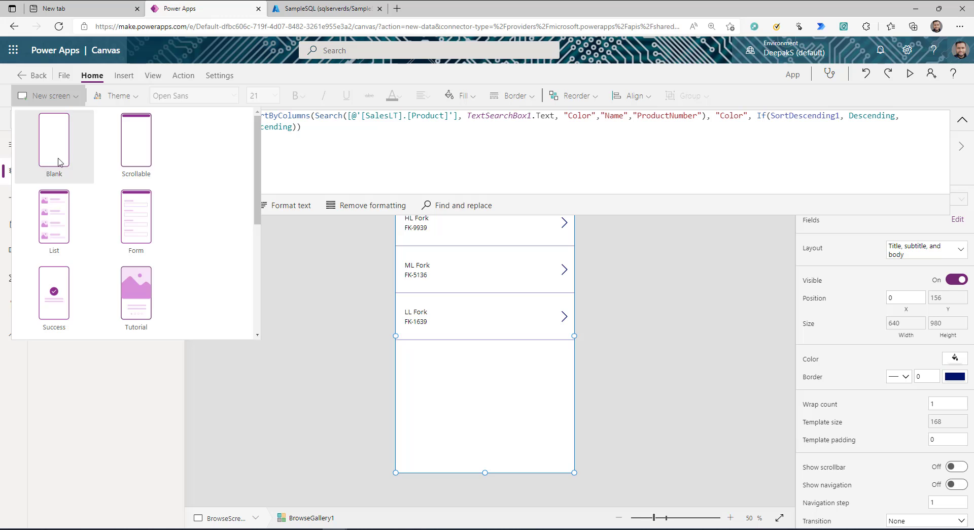
click(55, 141)
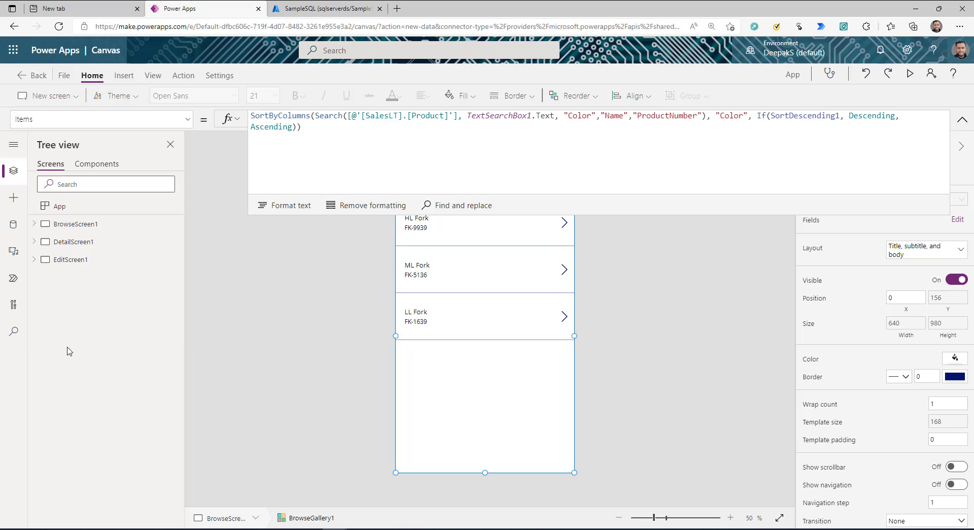
click(962, 120)
- Insert a vertical gallery with image, title and subtitle on the blank screen
click(124, 75)
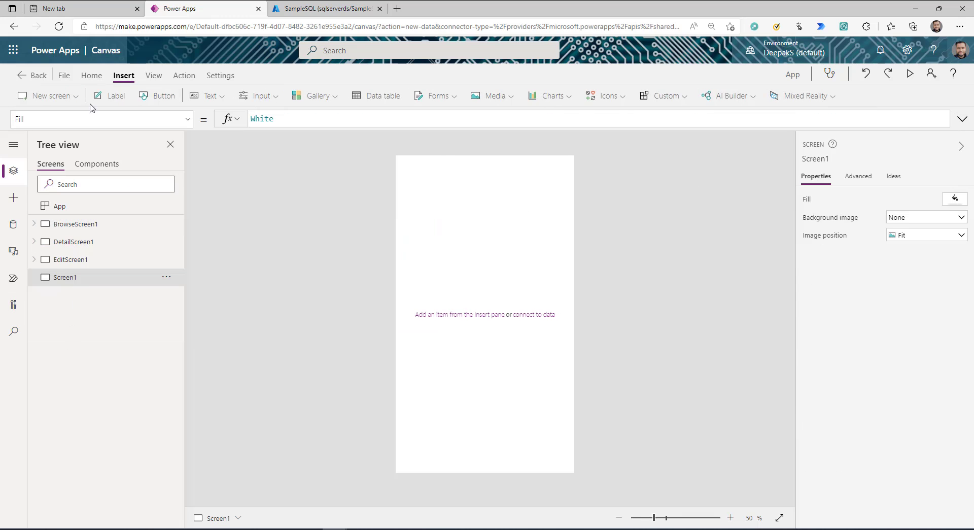
click(314, 96)
click(330, 149)
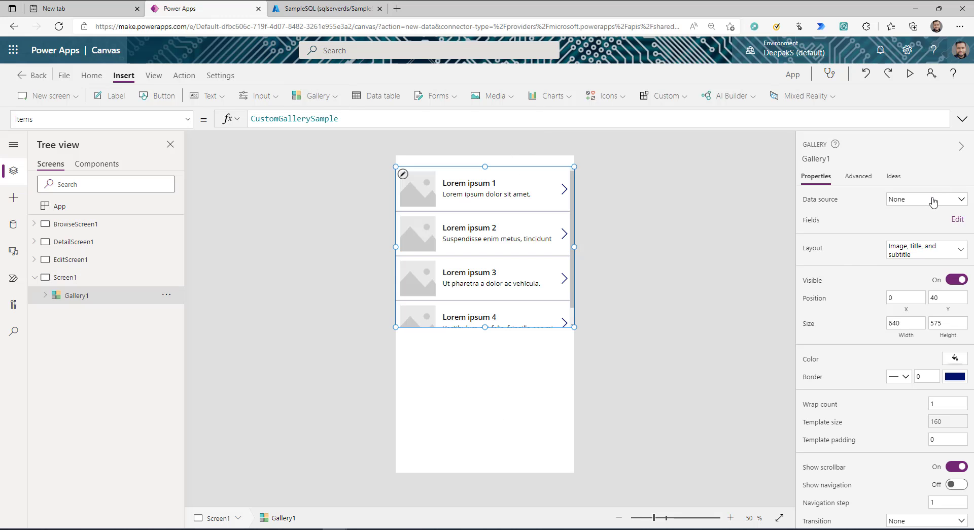
- Bind the gallery to the [SalesLT].[Product] data source and stretch it to a height of about 1096
click(932, 200)
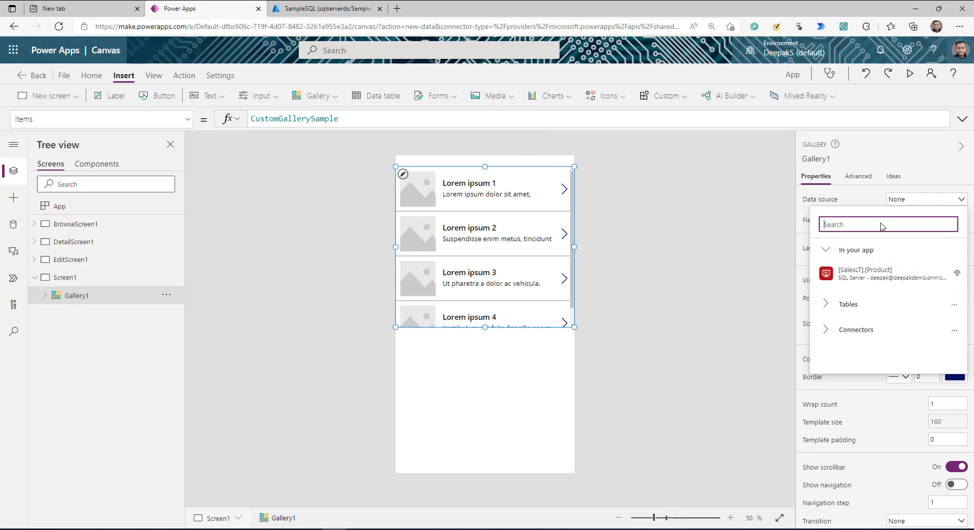
click(878, 277)
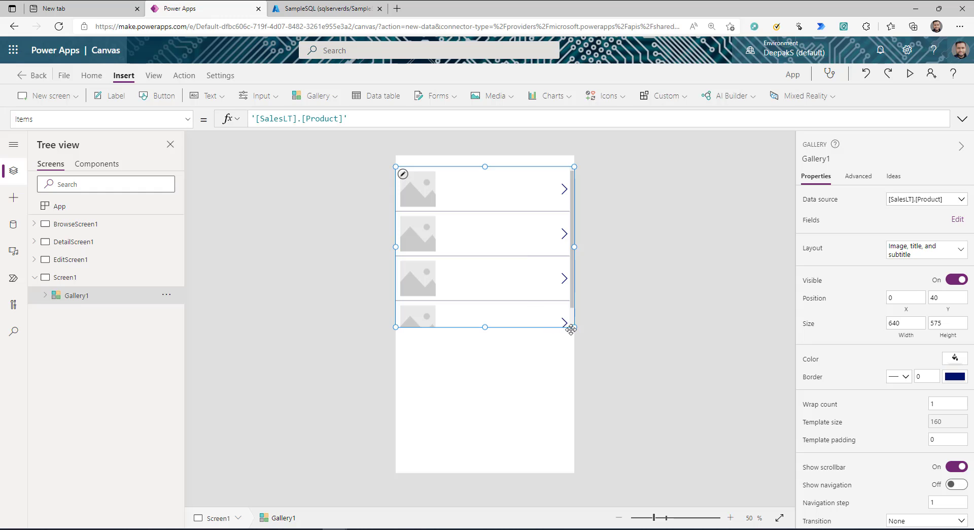
drag(574, 328, 576, 474)
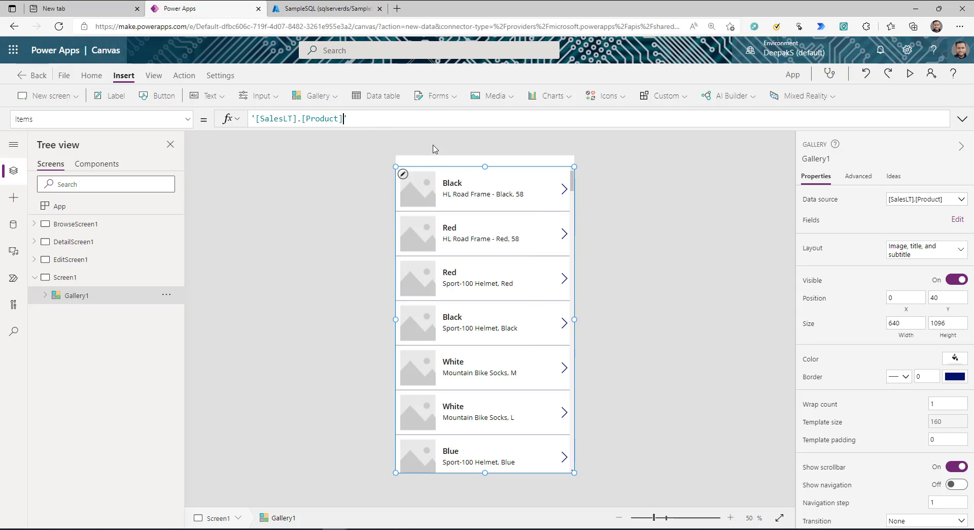
- Set the gallery's Items formula to Filter('[SalesLT].[Product]',ListPrice>100)
key(Left)
key(Left)
key(Left)
key(Left)
key(Left)
key(Left)
key(Left)
key(Left)
key(Left)
key(Left)
key(Left)
key(Left)
key(Left)
key(Left)
key(Left)
key(Left)
key(Left)
key(Left)
key(Left)
key(Left)
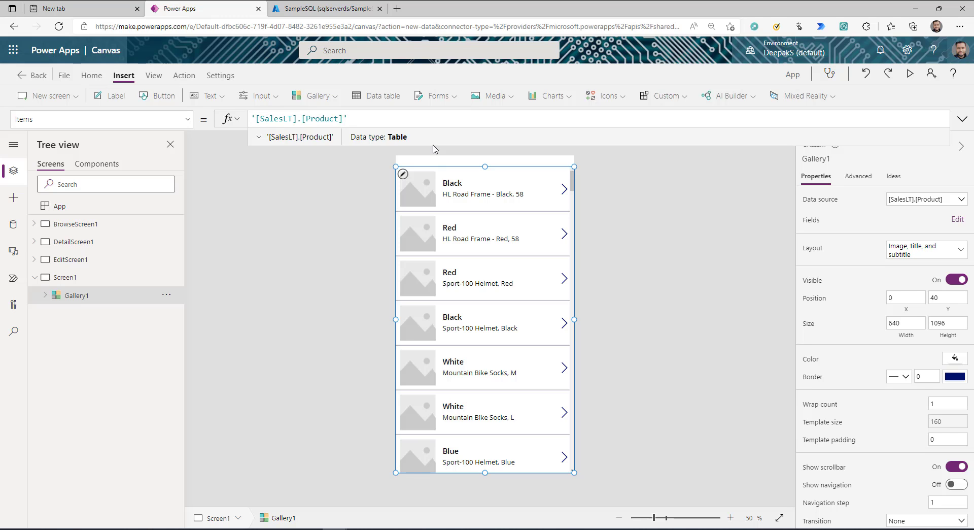
text(filter)
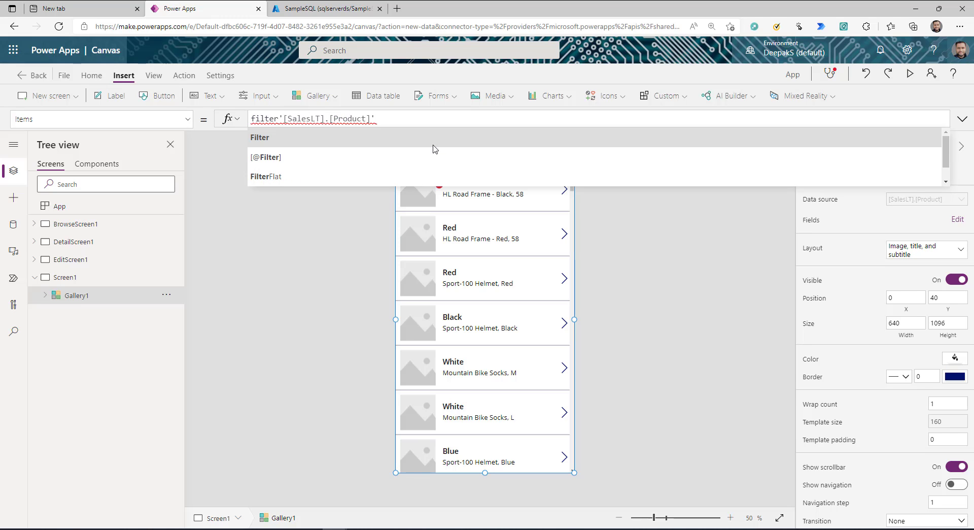
key(Tab)
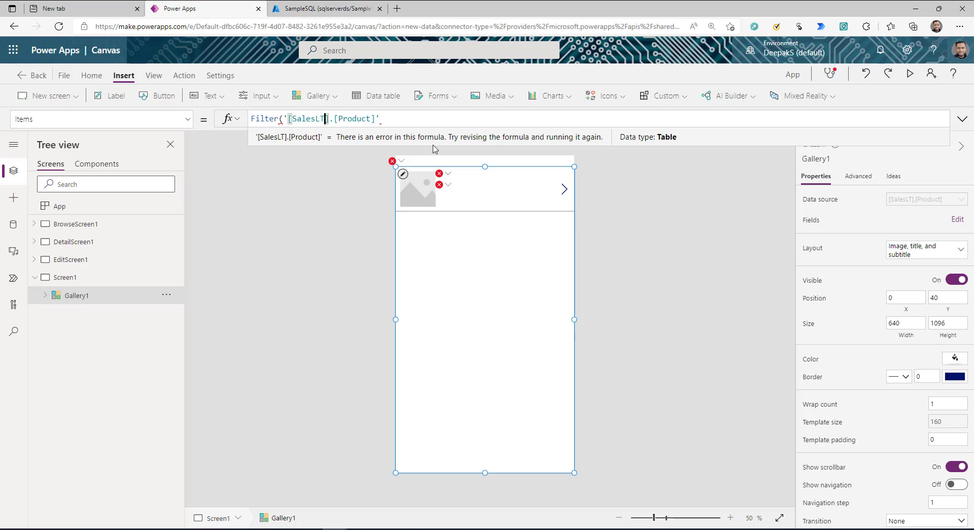
key(End)
text(,)
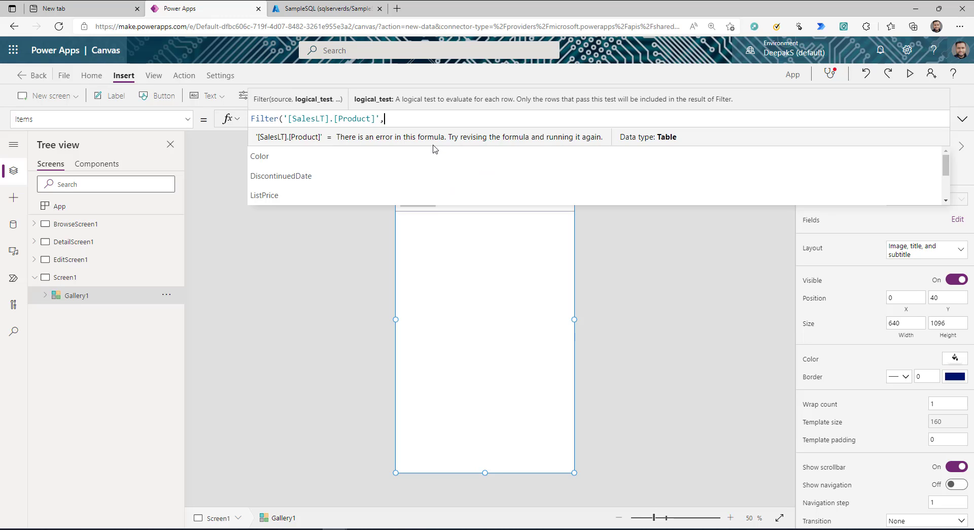
text(ListPrice>100))
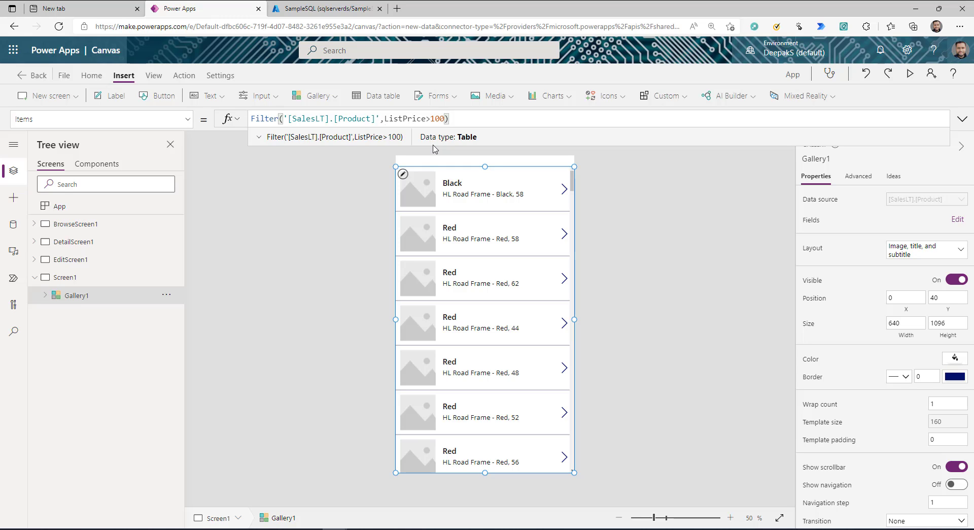
- Set the Text of the gallery's subtitle label to ThisItem.ListPrice
click(461, 195)
double_click(301, 118)
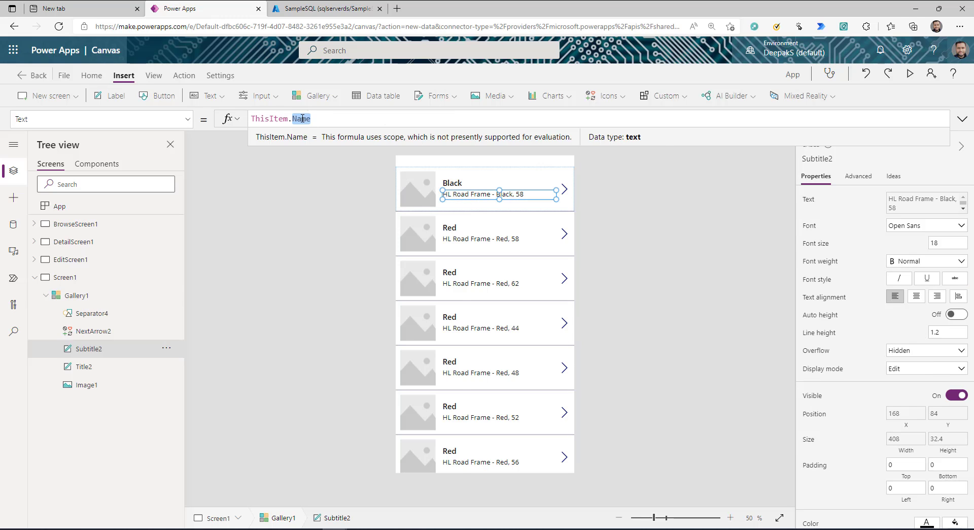
text(ListPrice)
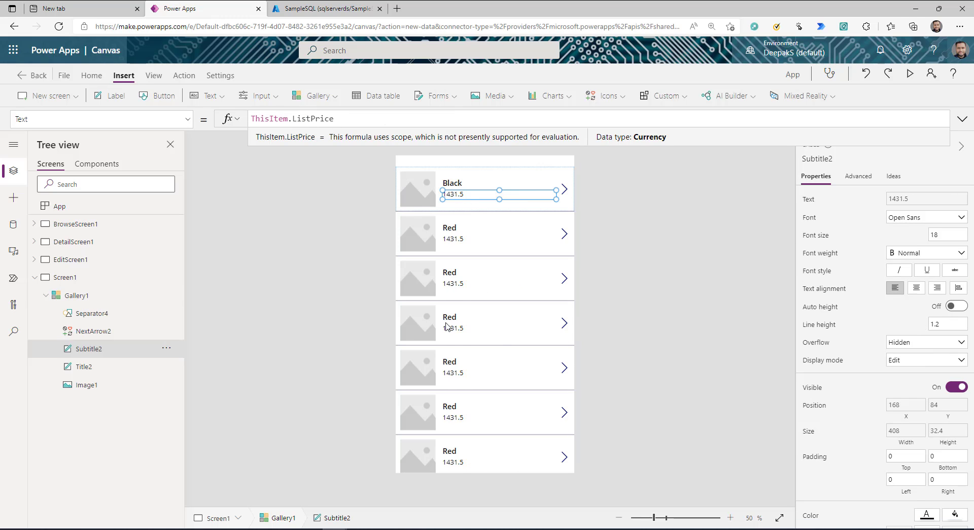
- Change the gallery's Items filter so that it keeps only products with ListPrice>1000
click(644, 309)
click(482, 214)
click(438, 119)
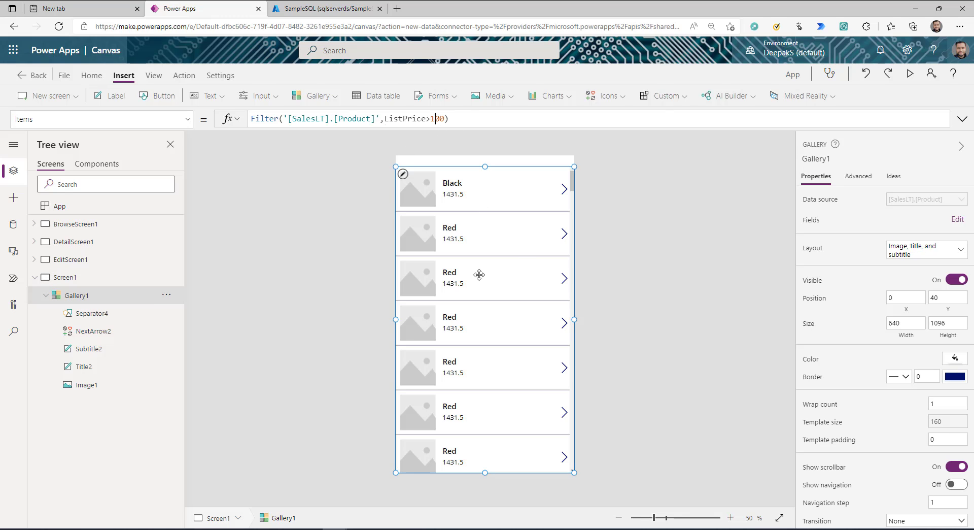
text(0)
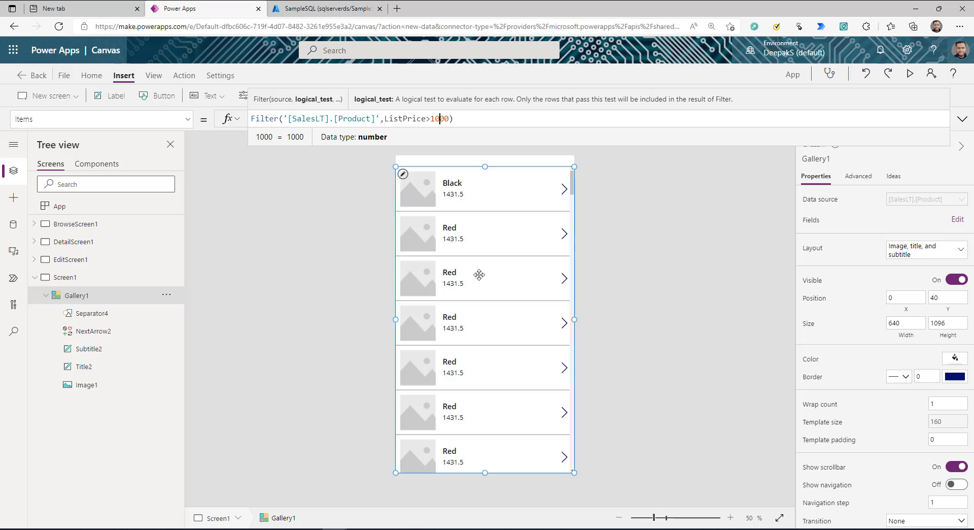
click(574, 188)
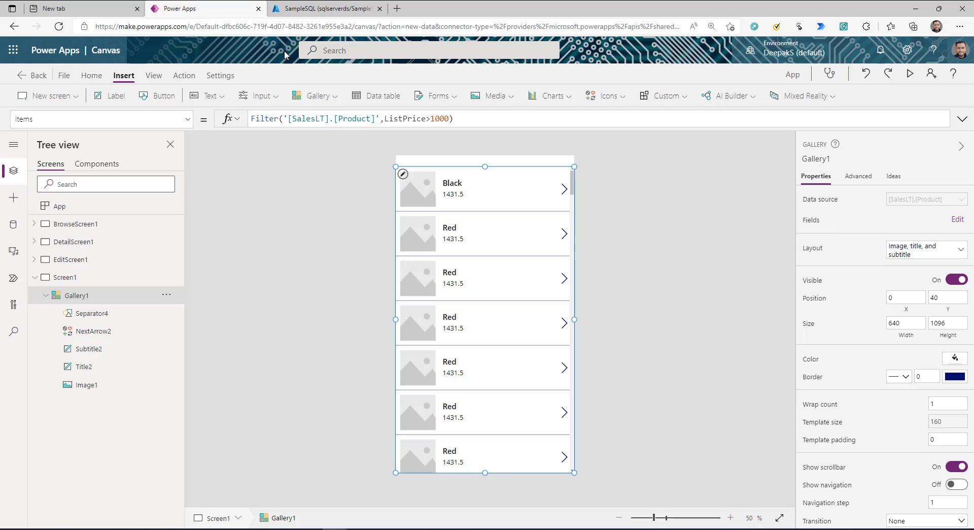
- Switch to the Azure portal, list the SampleSQL database's views in the query editor and generate a SELECT TOP (1000) query for SalesLT.vGetAllCategories
click(325, 9)
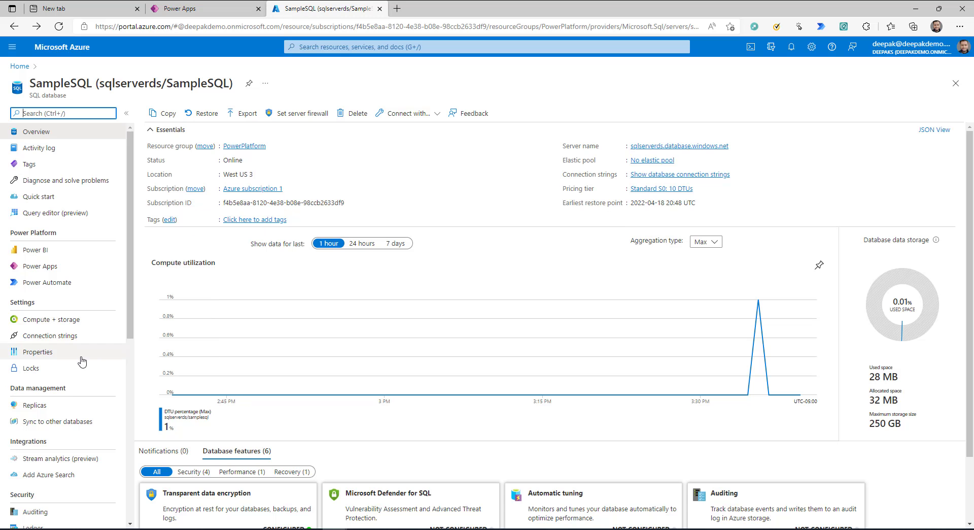
click(46, 212)
click(156, 225)
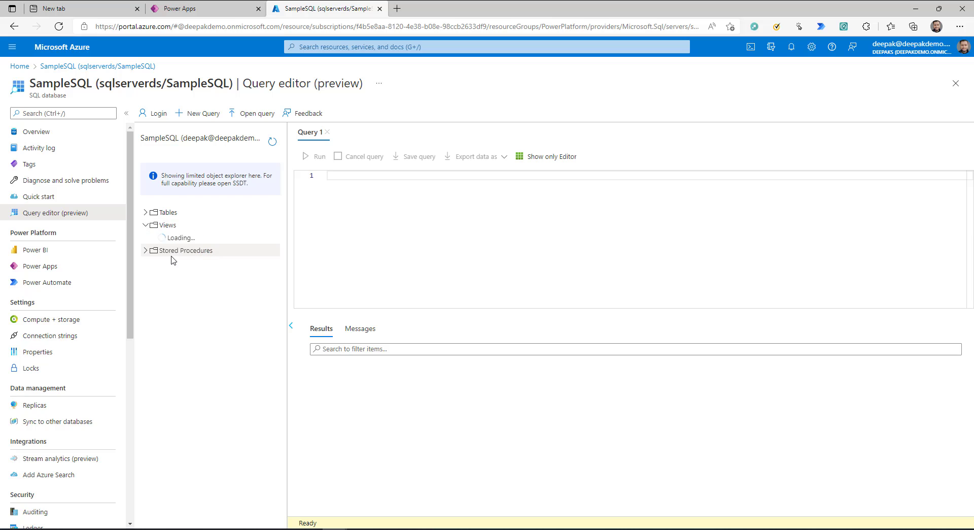
click(202, 238)
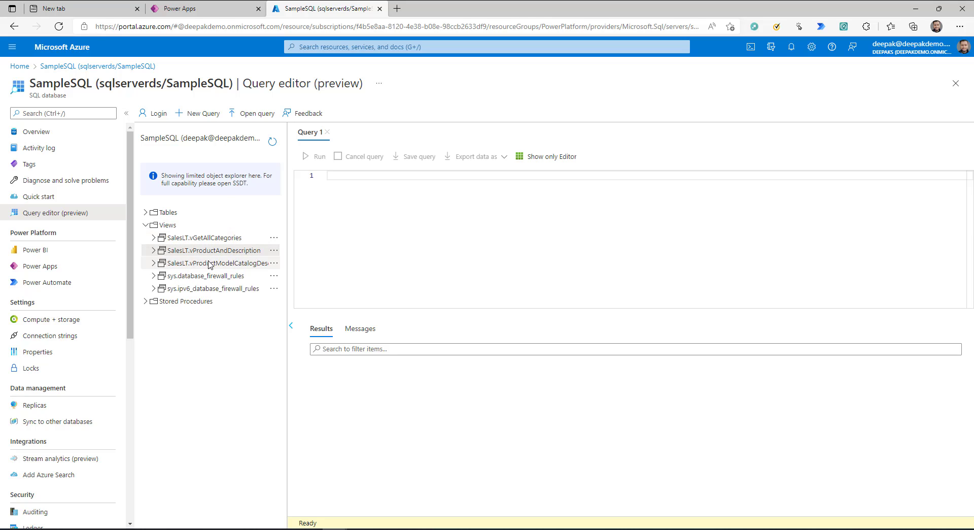
drag(539, 176, 328, 175)
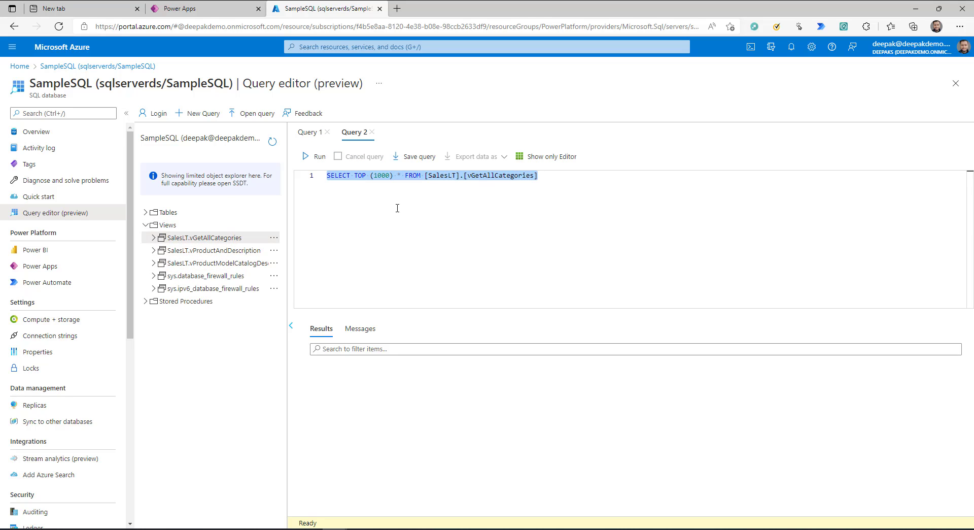
click(211, 239)
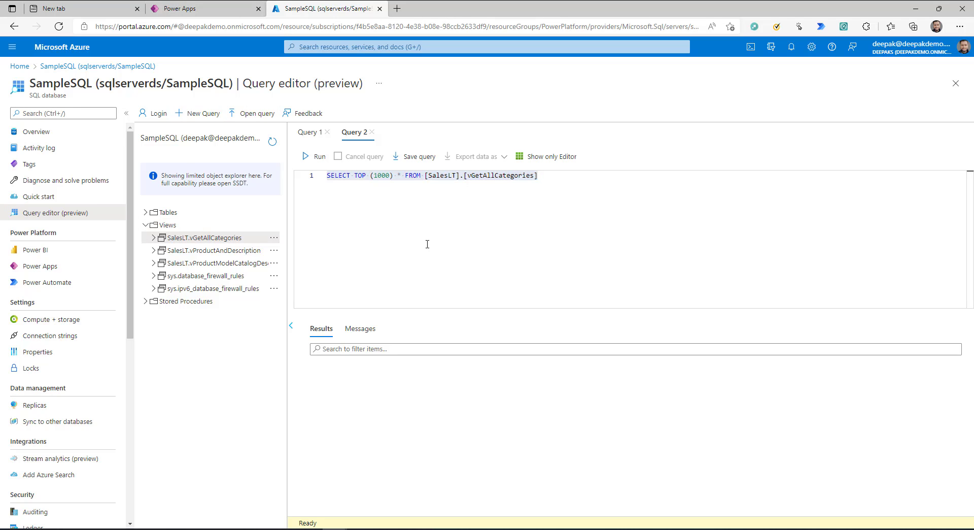
- Back in Power Apps, add the SalesLT.vGetAllCategories view to the app as a SQL Server data source
click(225, 8)
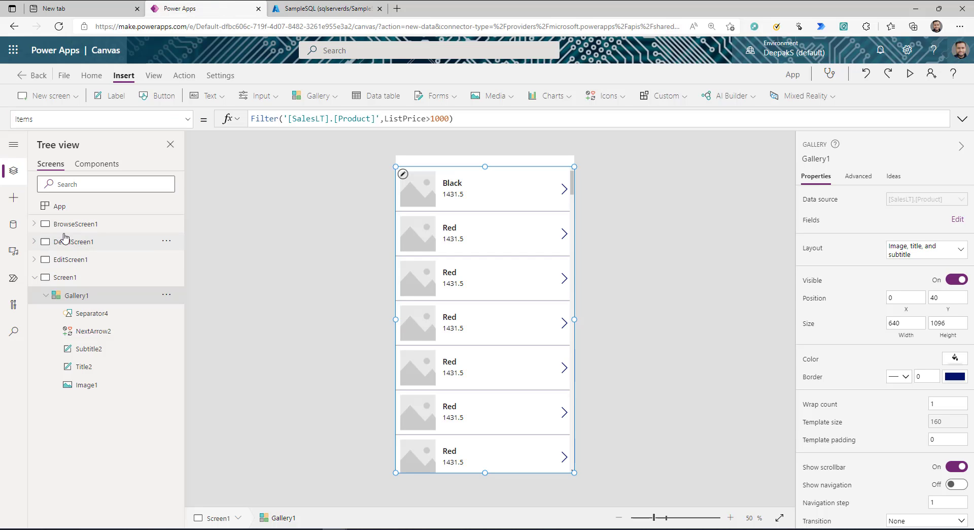
click(19, 230)
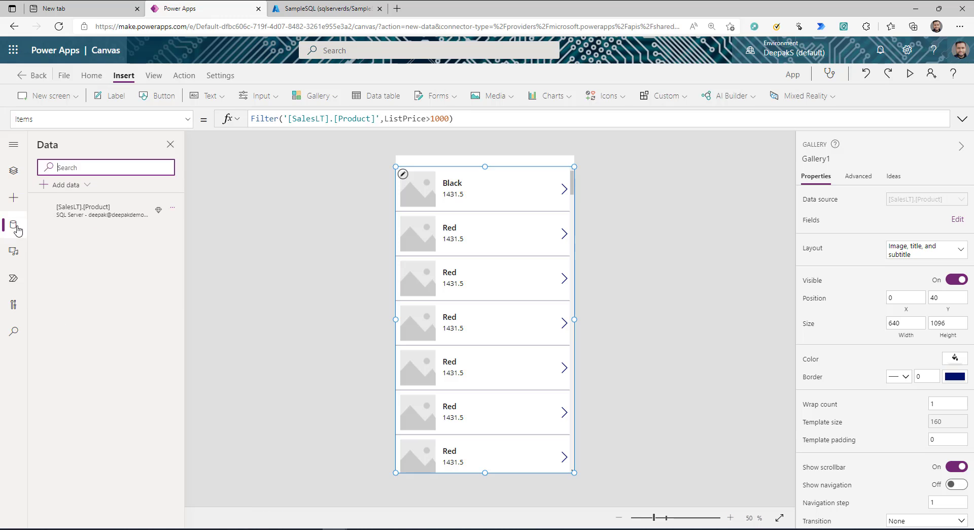
click(86, 184)
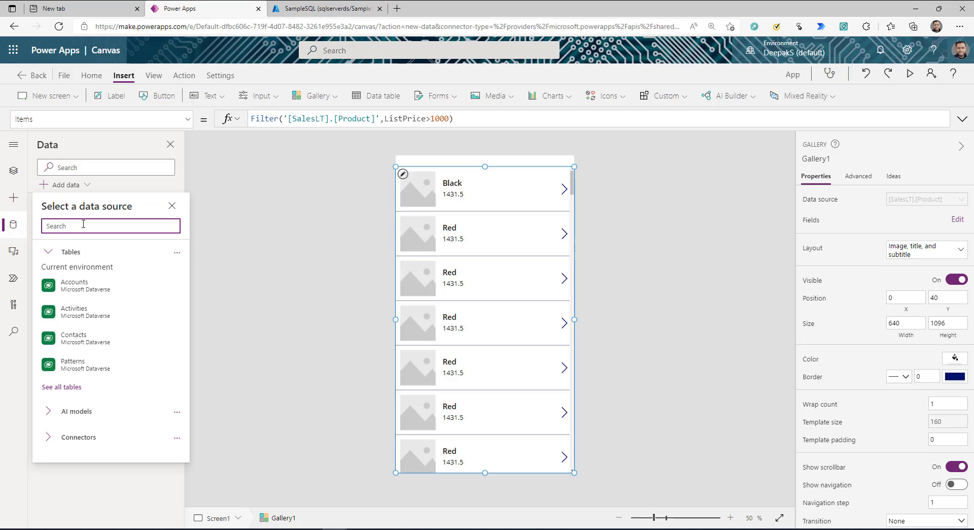
text(sql)
click(96, 315)
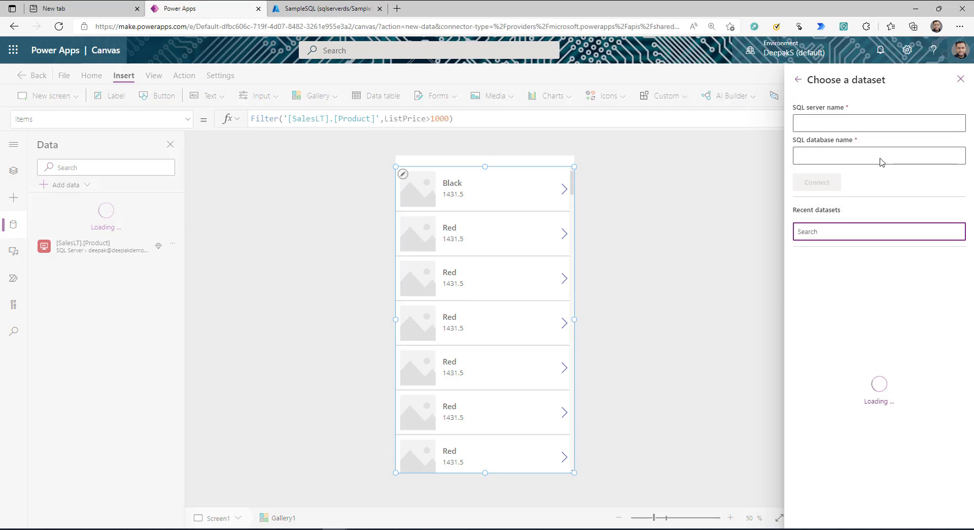
click(870, 280)
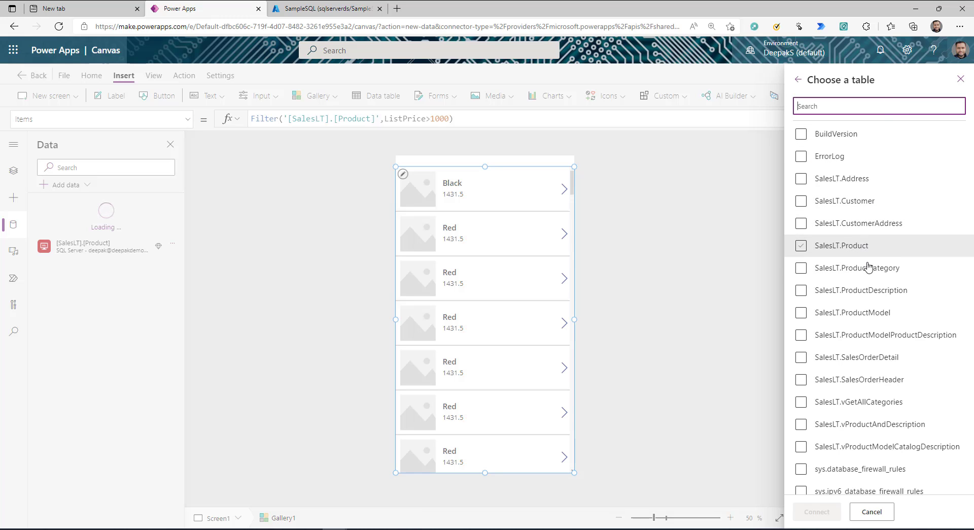
scroll(882, 307, down, 1)
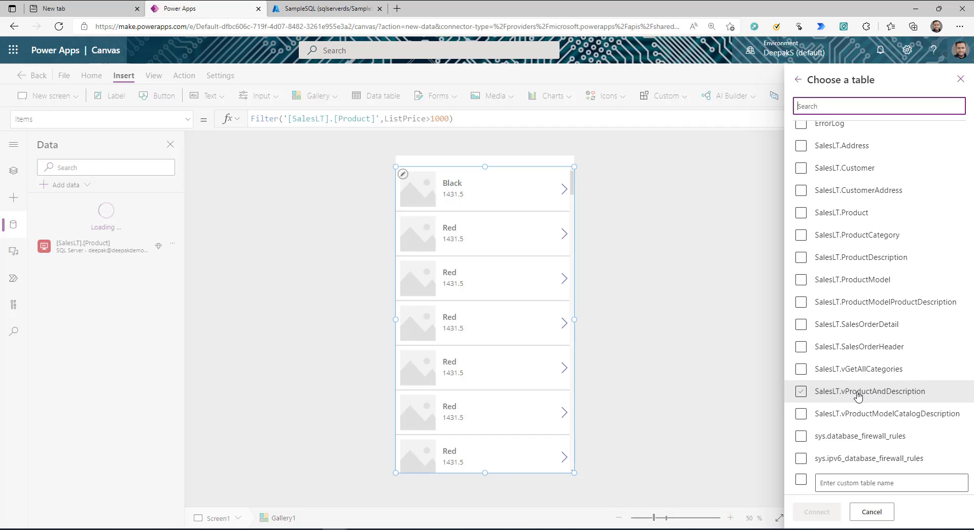
click(801, 372)
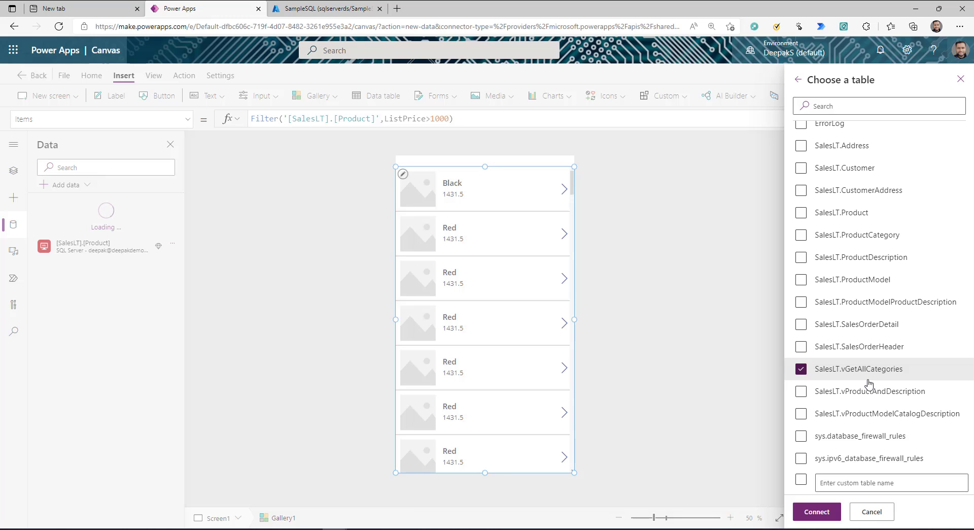
click(817, 512)
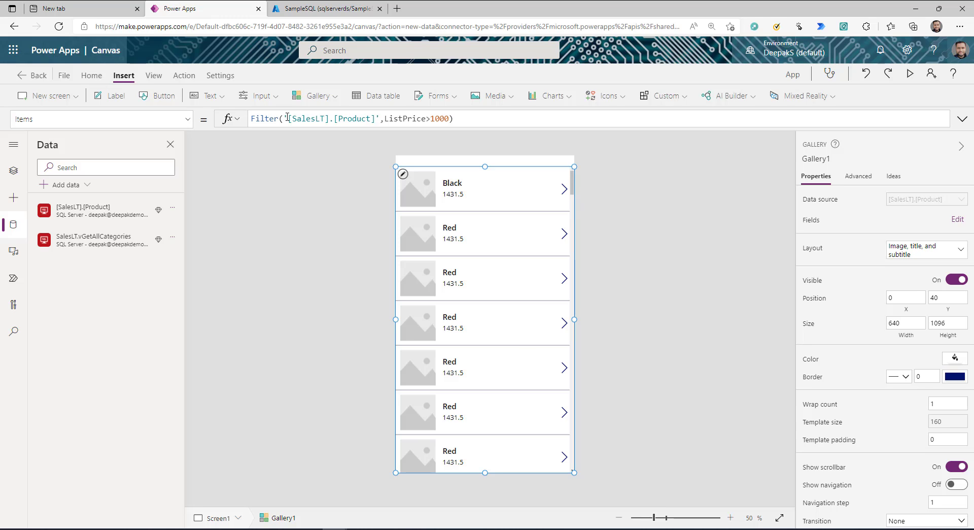
- Replace the gallery's Items formula with 'SalesLT.vGetAllCategories'
double_click(434, 116)
key(ctrl+a)
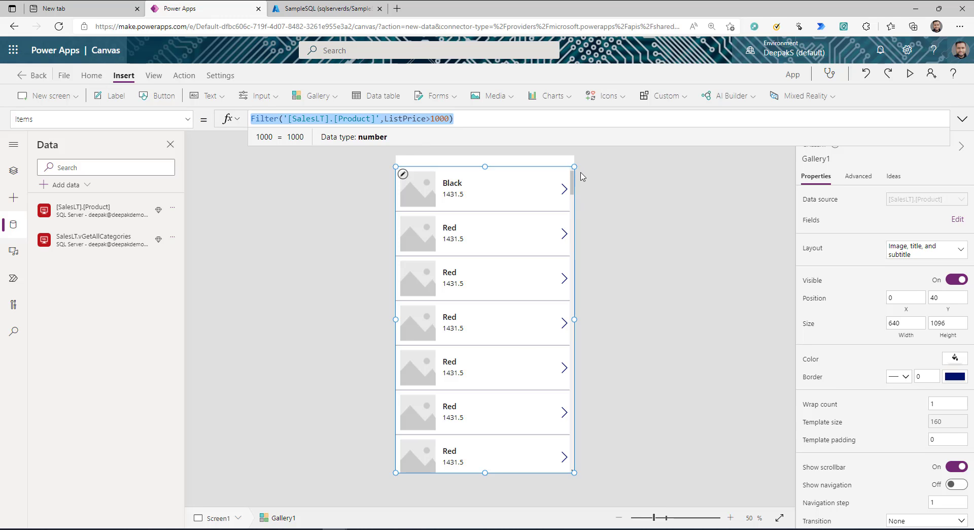
text(sale)
click(322, 139)
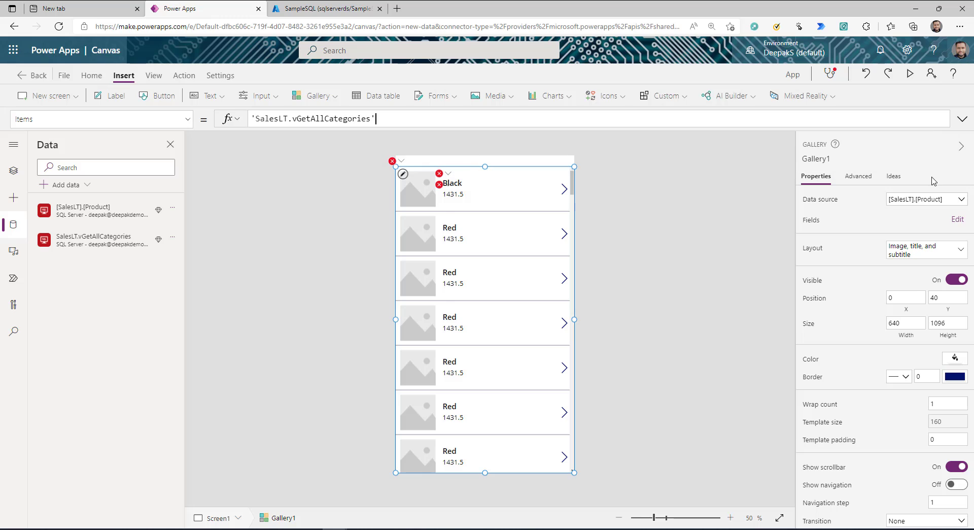
- Set the Text of the gallery's subtitle label to ThisItem.ProductCategoryName
click(439, 185)
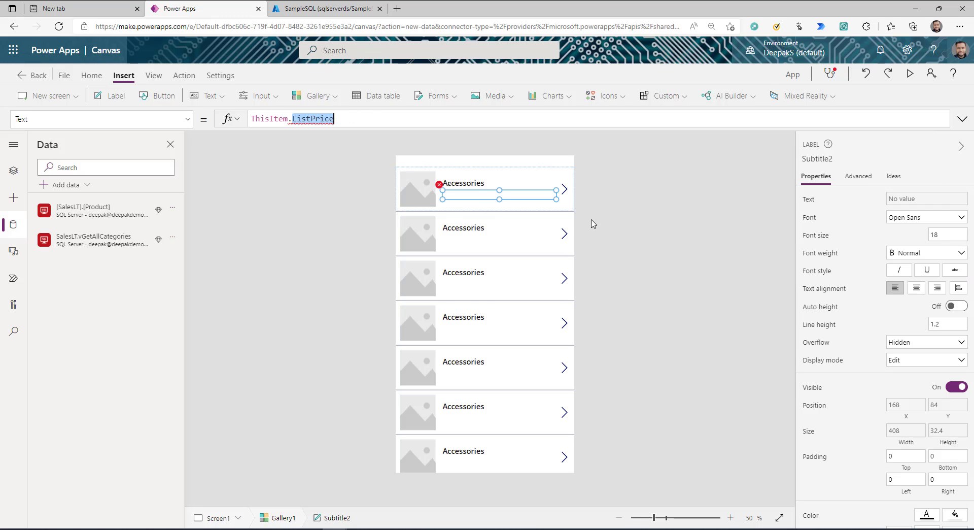
key(BackSpace)
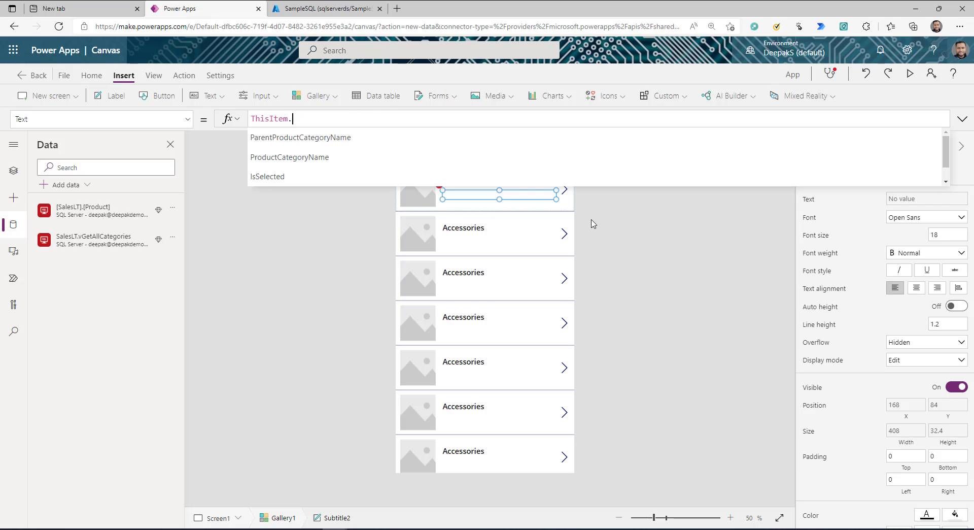
key(Down)
key(Down)
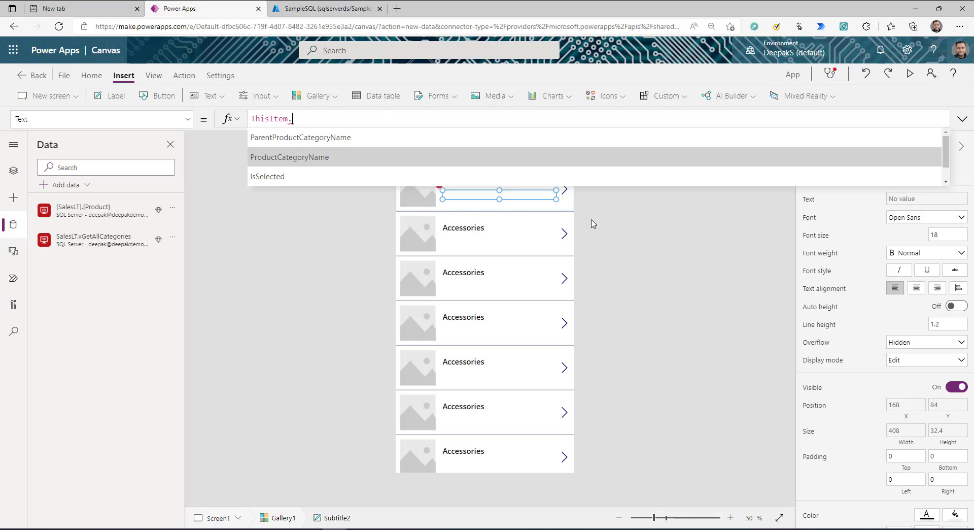
key(Tab)
click(571, 228)
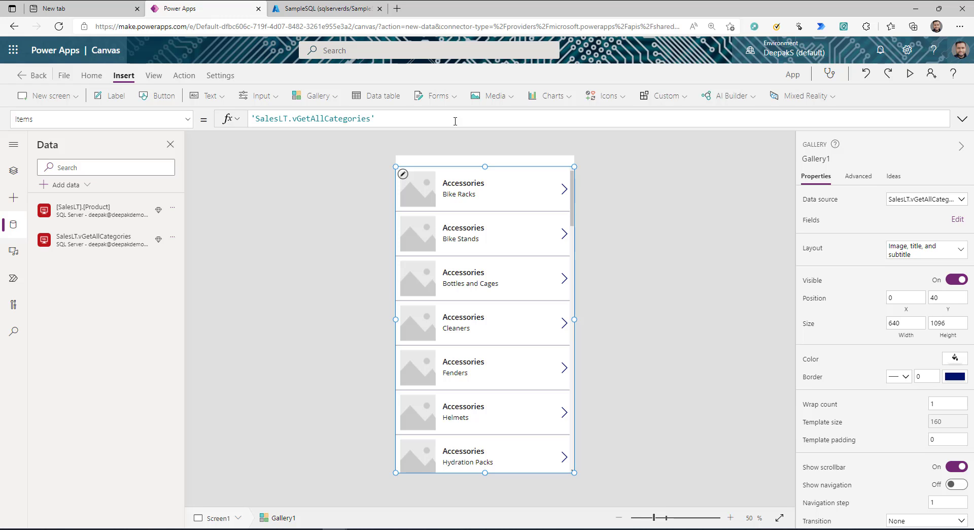
- Check the SampleSQL database's stored procedures in the Azure portal's query editor, and return to Power Apps
click(328, 8)
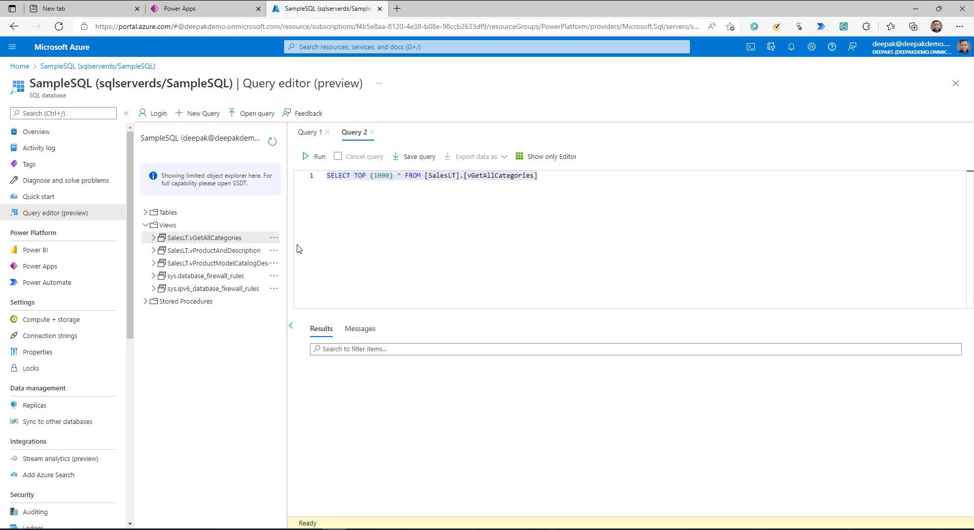
click(146, 302)
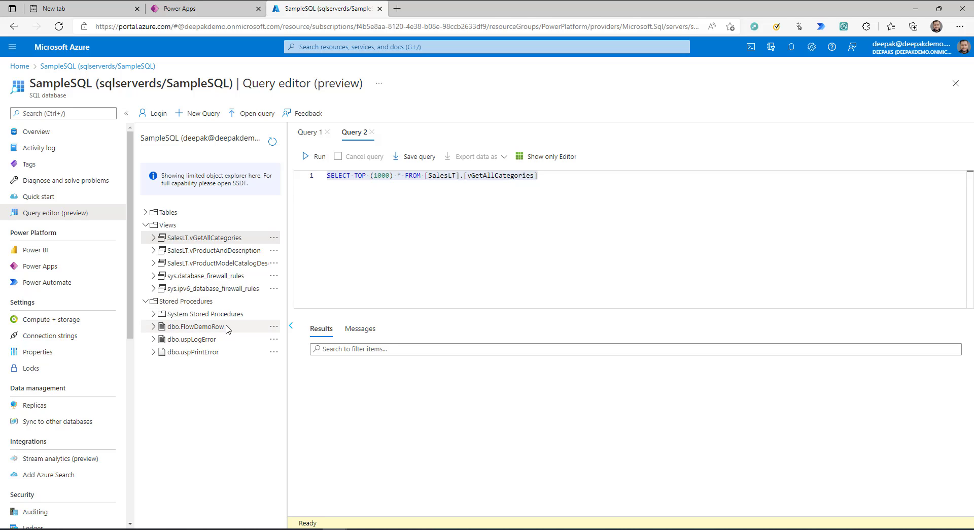
click(178, 8)
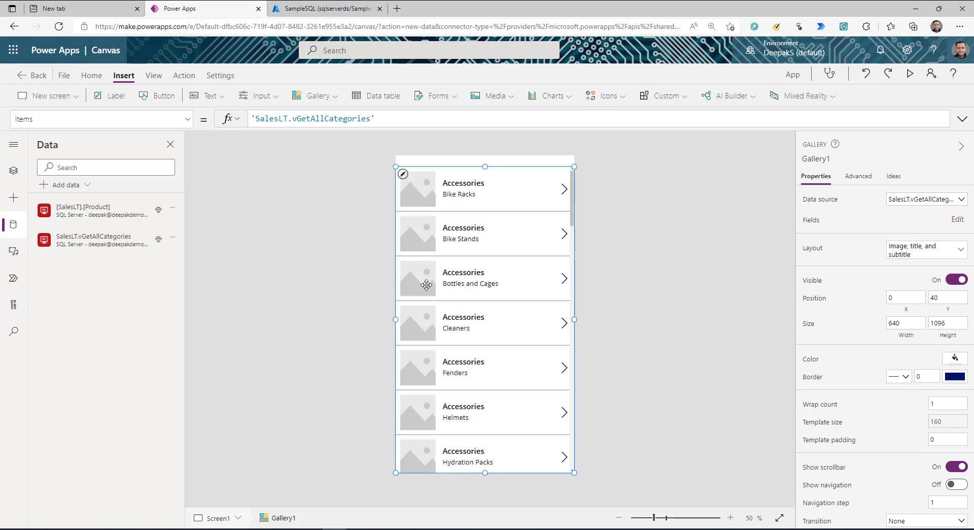
- Open Power Automate at flow.microsoft.com and create an instant cloud flow named SampleSQL Flow with the Manually trigger a flow trigger
key(ctrl+t)
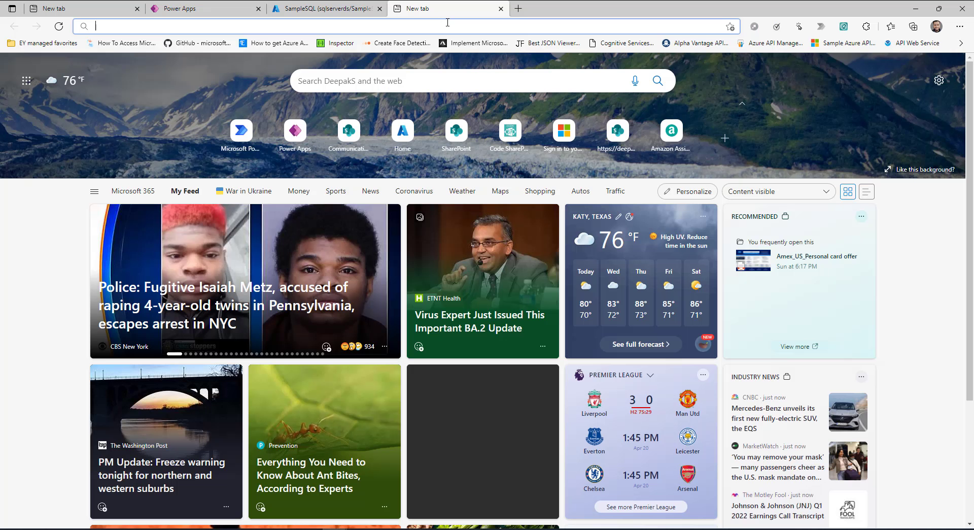
text(flow.microsoft.com)
key(Return)
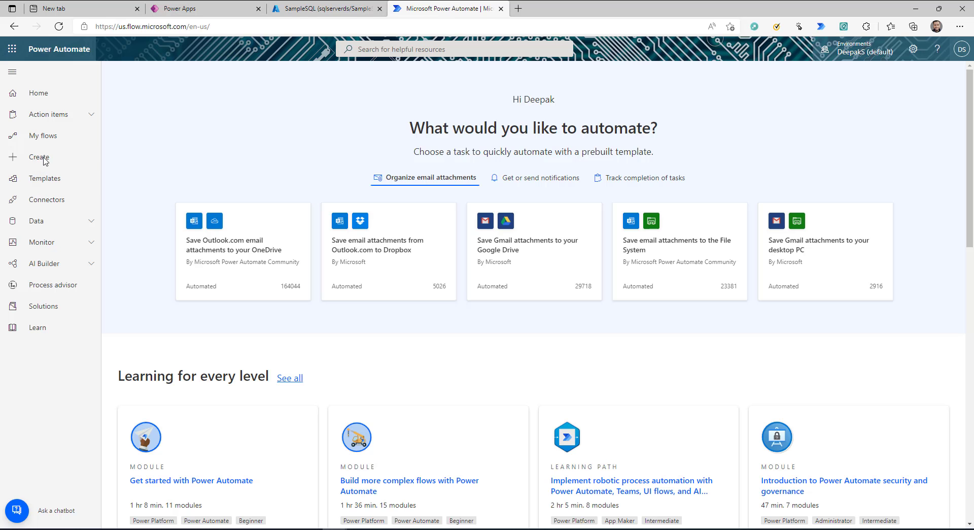
click(41, 161)
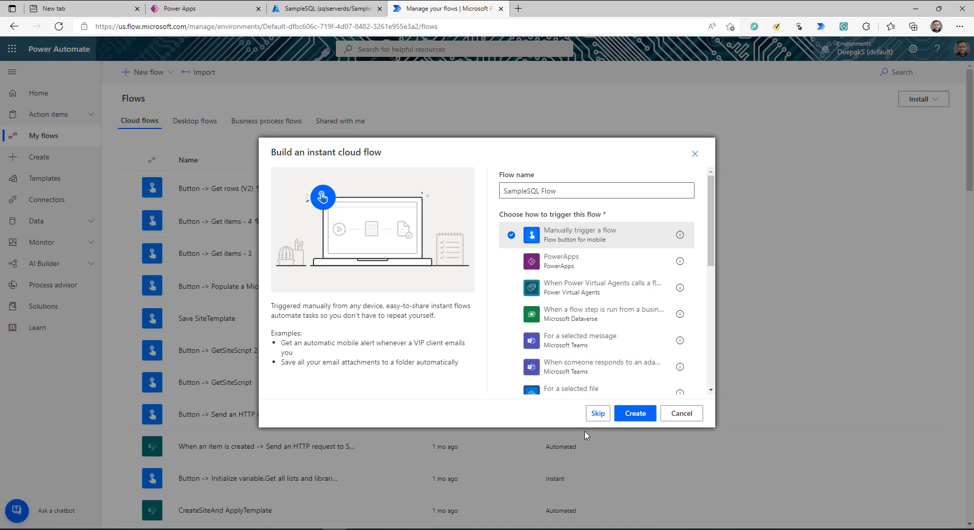
click(640, 415)
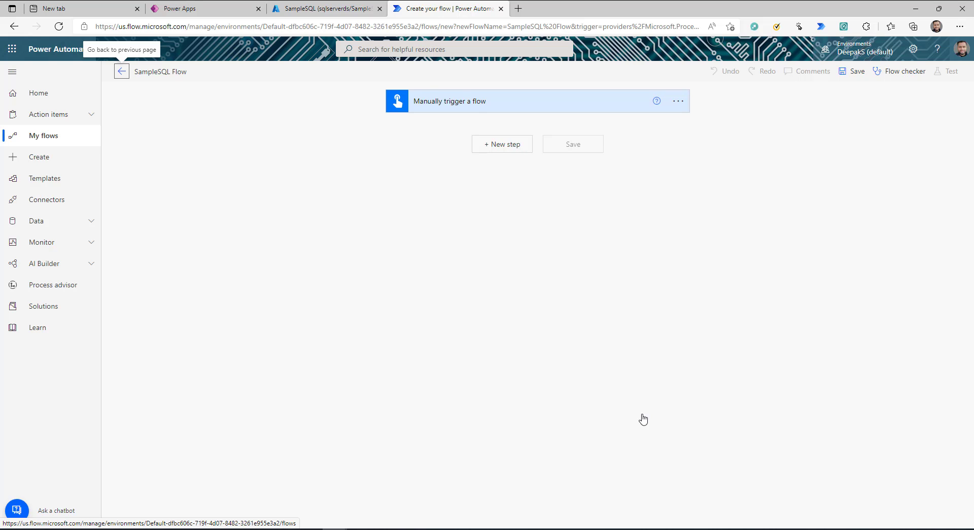
- Add the SQL Server action Get rows (V2) below the manual trigger of the flow
click(483, 145)
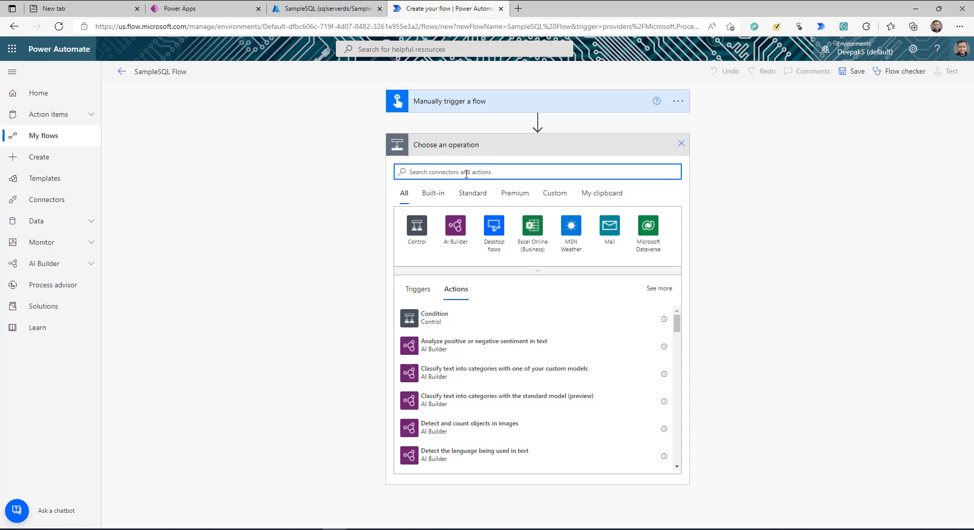
text(sql)
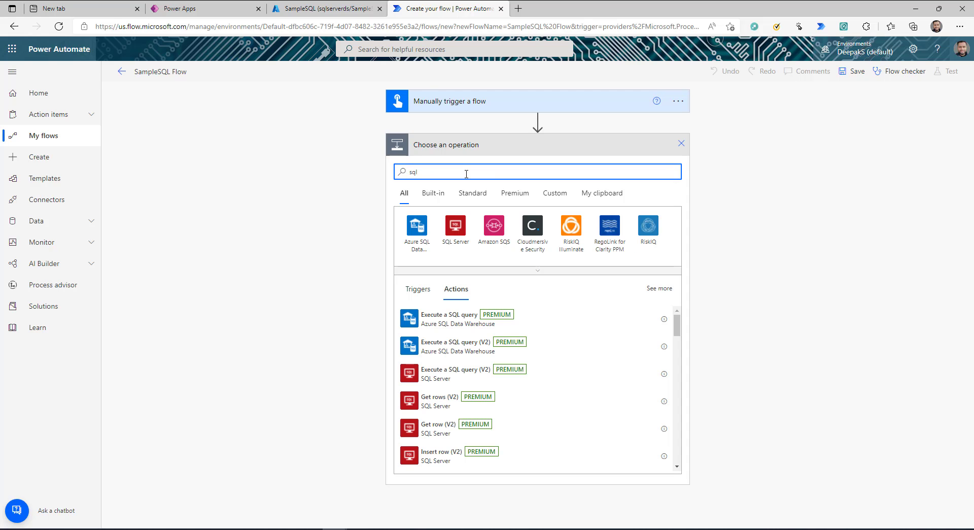
click(455, 226)
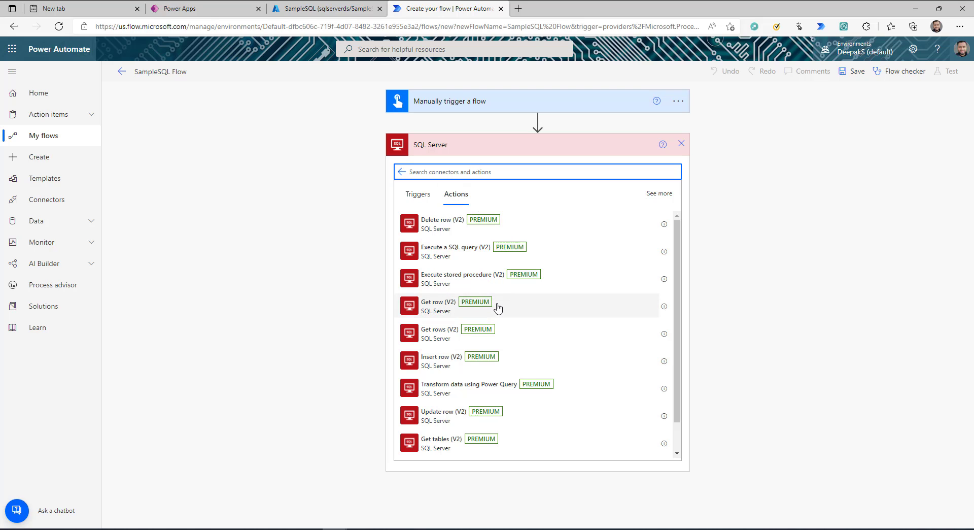
click(418, 201)
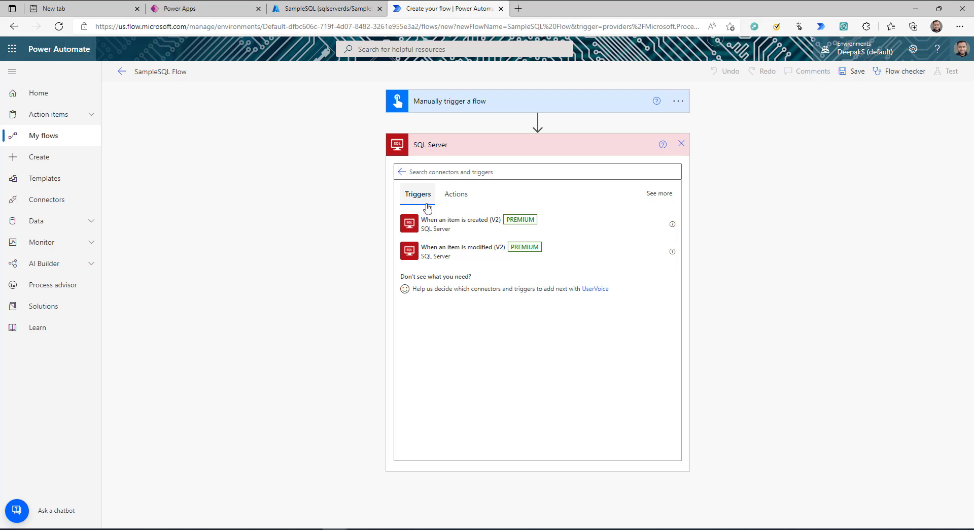
click(456, 195)
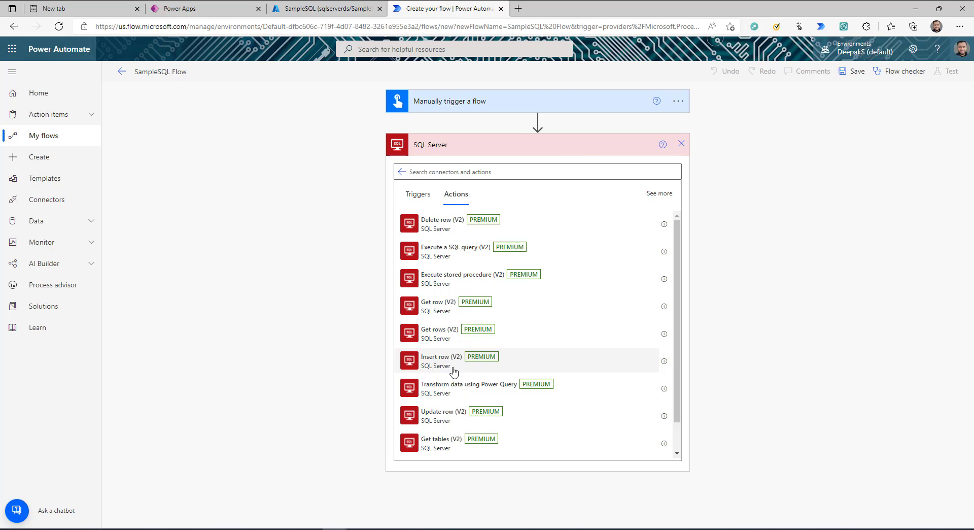
click(440, 336)
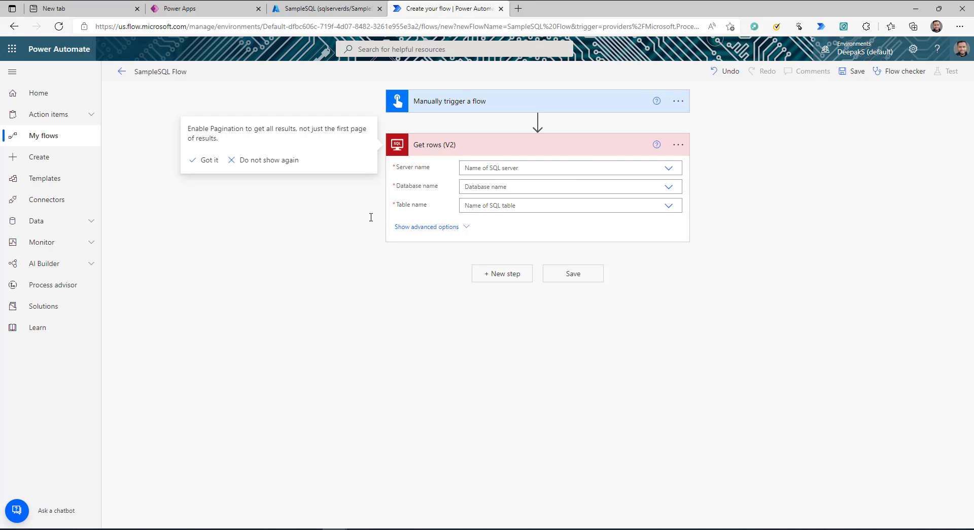
- Check the authentication types offered for a new SQL Server connection on Get rows (V2), cancel it, and view the existing connections
click(678, 146)
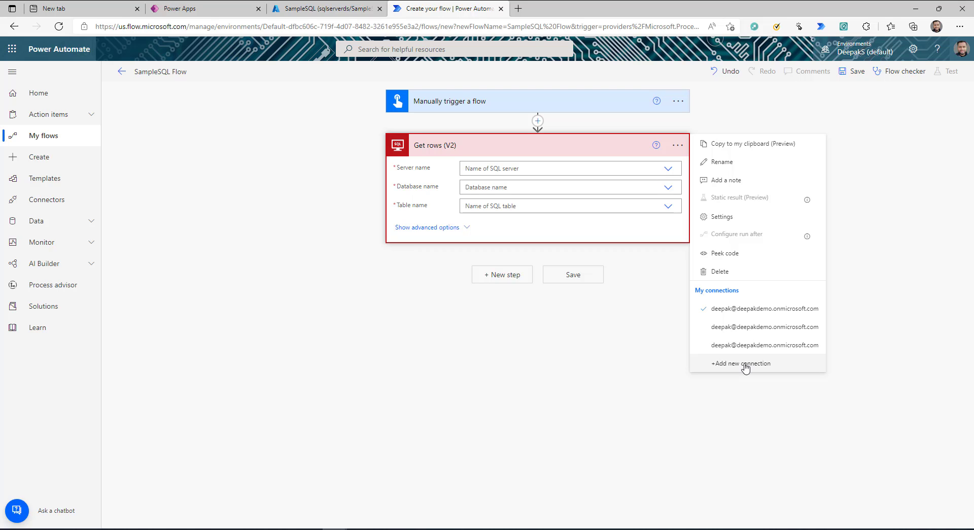
click(725, 363)
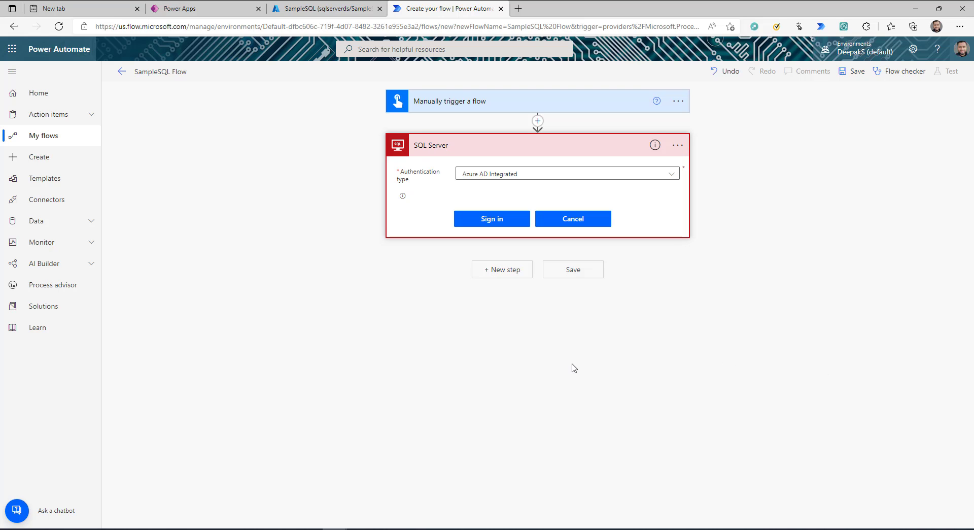
click(586, 181)
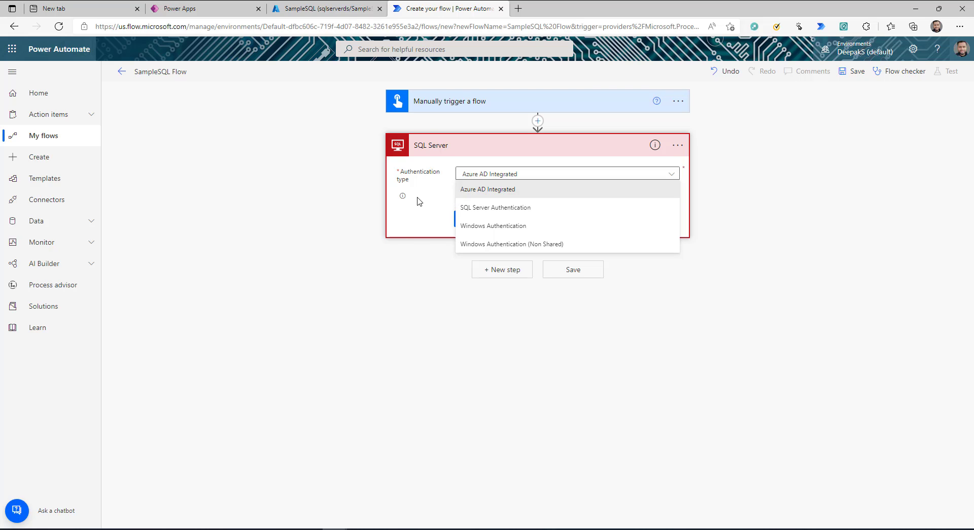
click(474, 190)
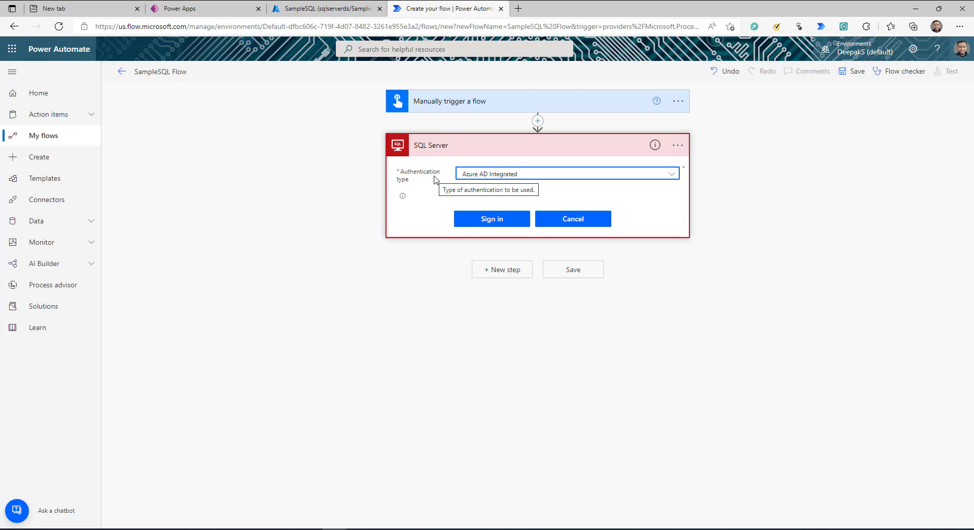
click(490, 222)
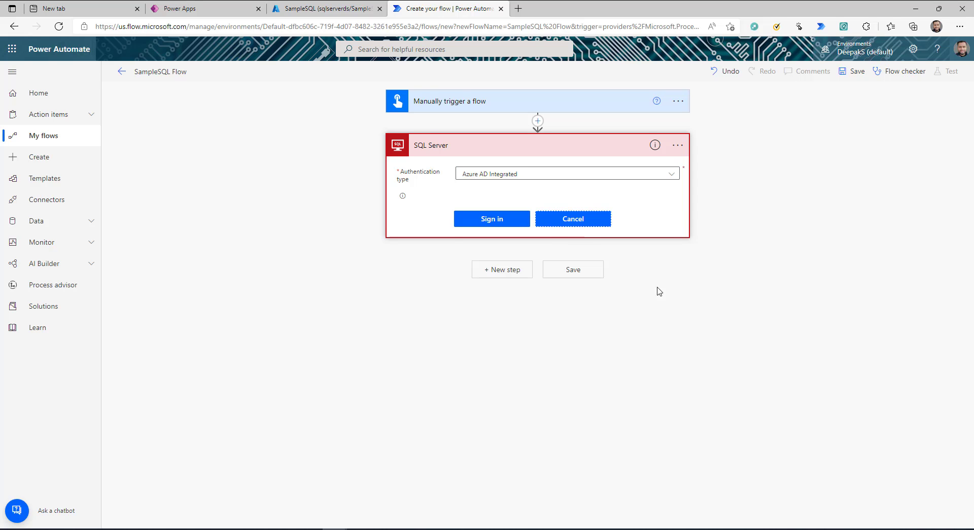
click(677, 148)
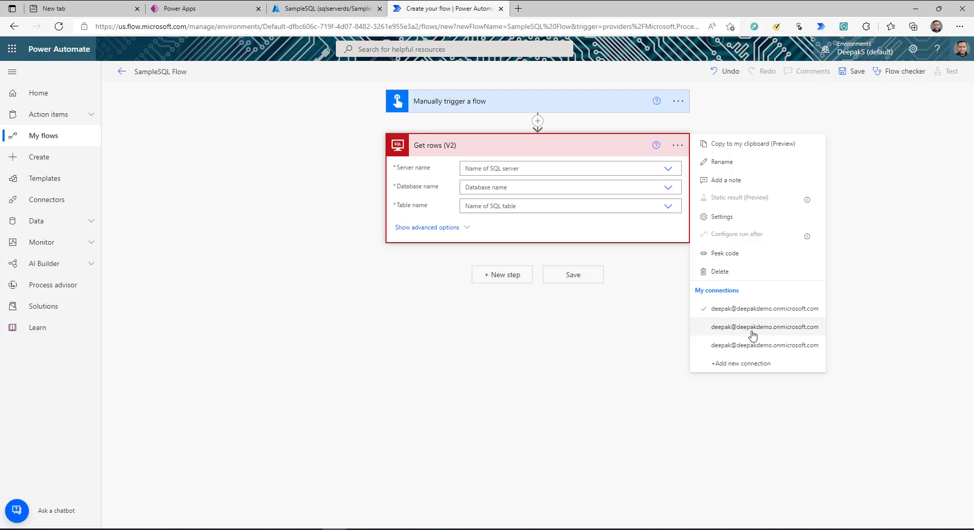
- In Get rows (V2), enter the custom server name sqlserverds.database.windows.net and choose the SampleSQL database
click(569, 168)
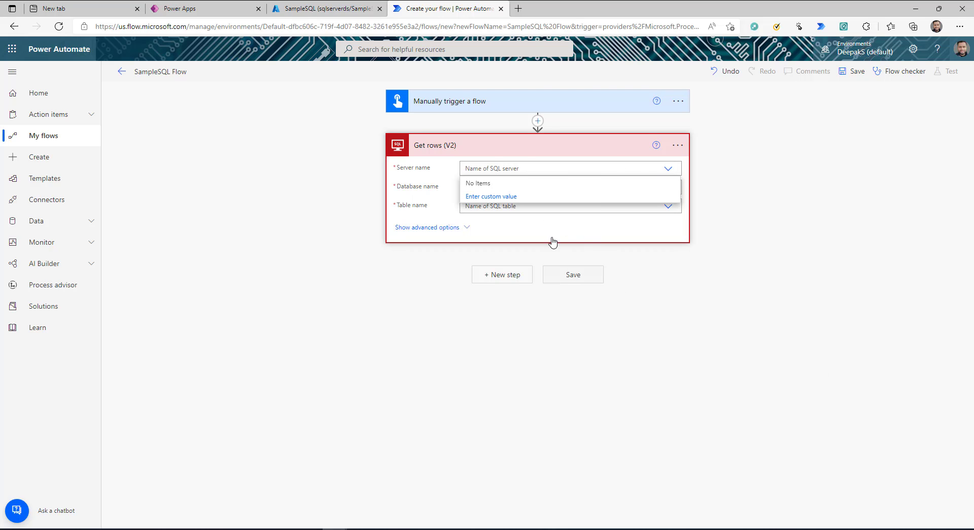
click(495, 196)
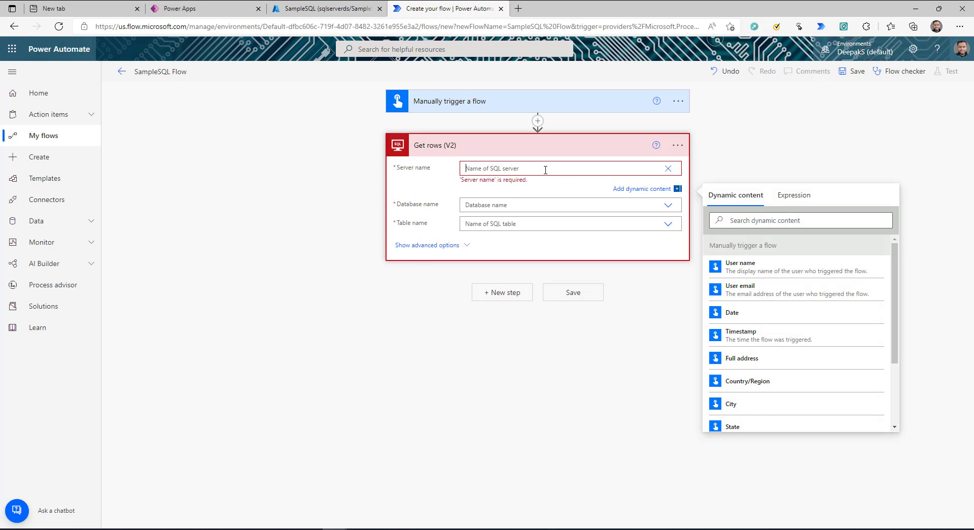
text(sqlserverds.database.windows.net)
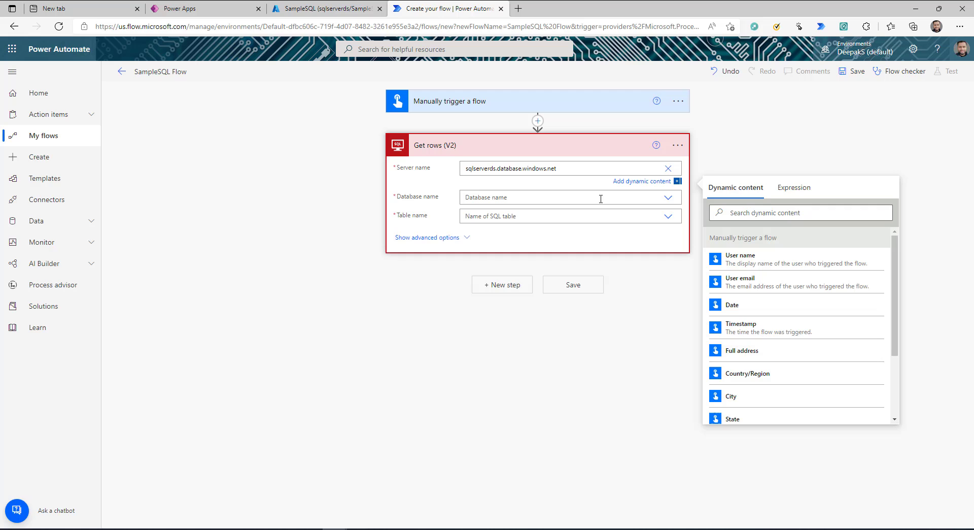
click(667, 198)
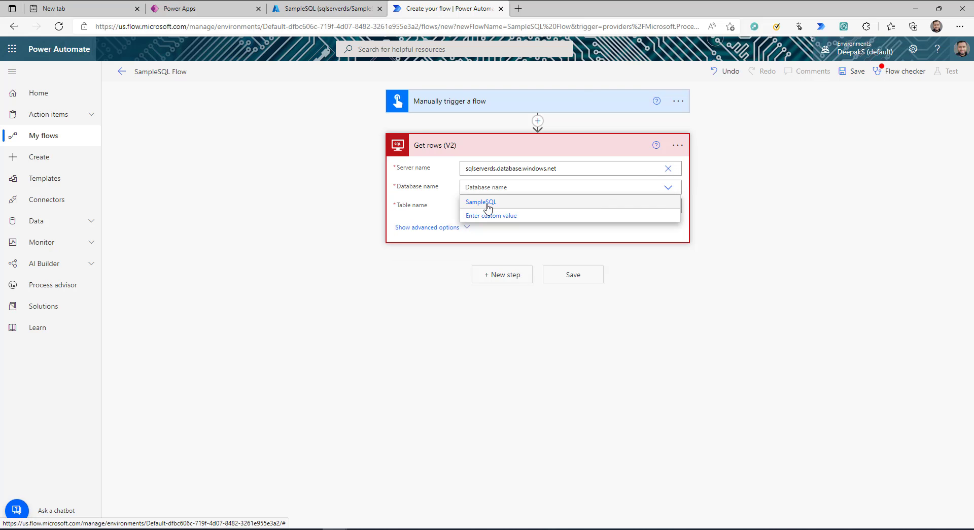
click(480, 203)
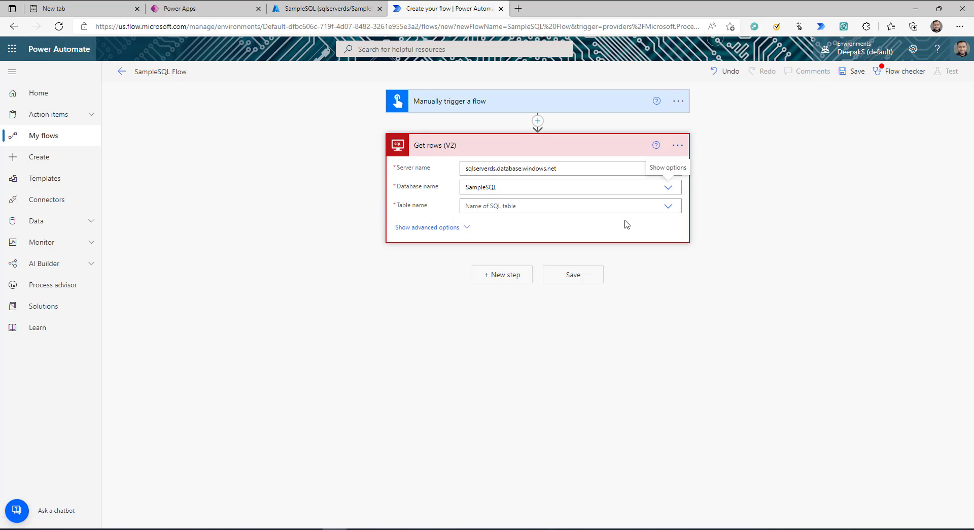
- Set the table name of Get rows (V2) to SalesLT.Customer
click(668, 208)
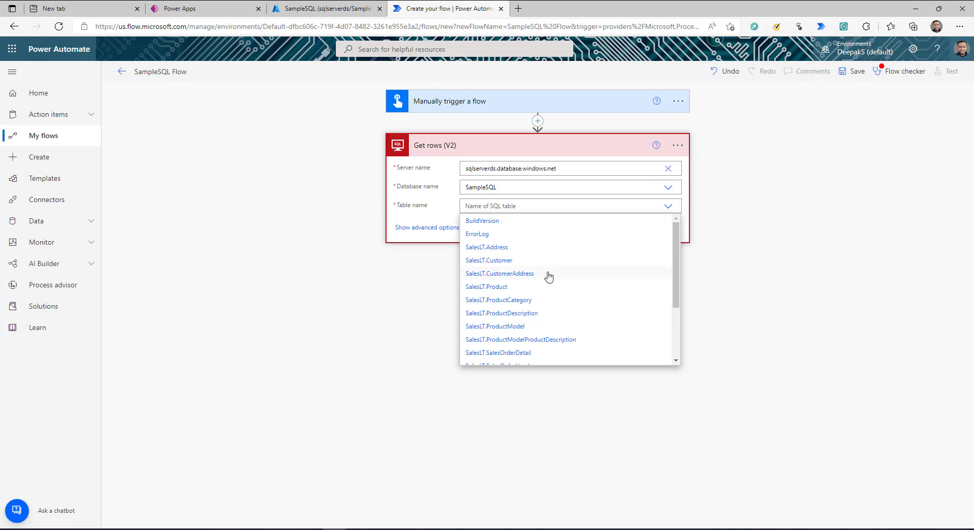
scroll(548, 277, down, 2)
scroll(548, 277, down, 1)
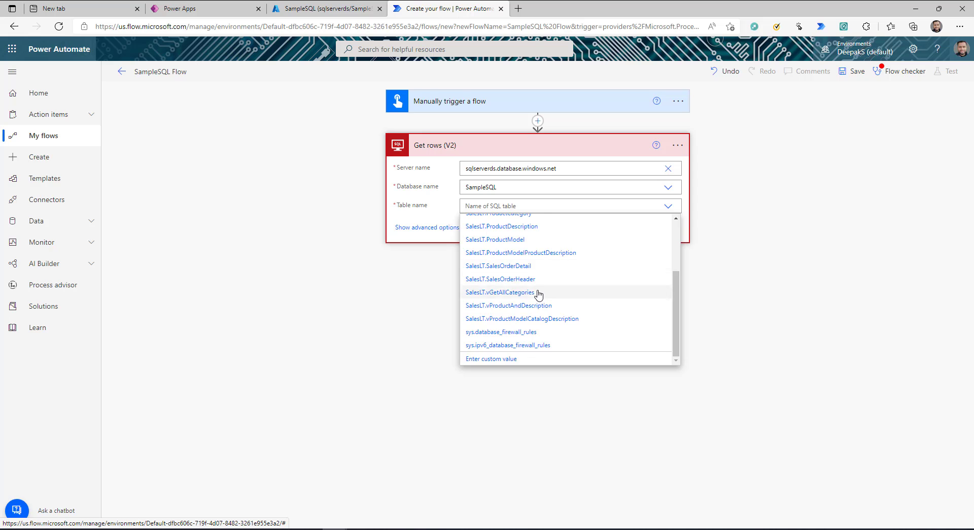
scroll(548, 291, up, 1)
click(505, 238)
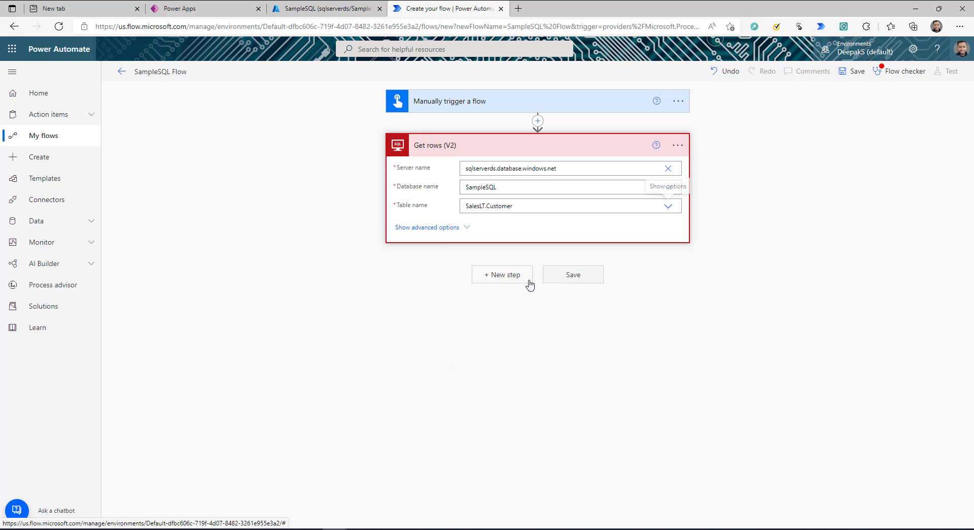
- Show the advanced options of Get rows (V2), and save and test the flow
click(429, 236)
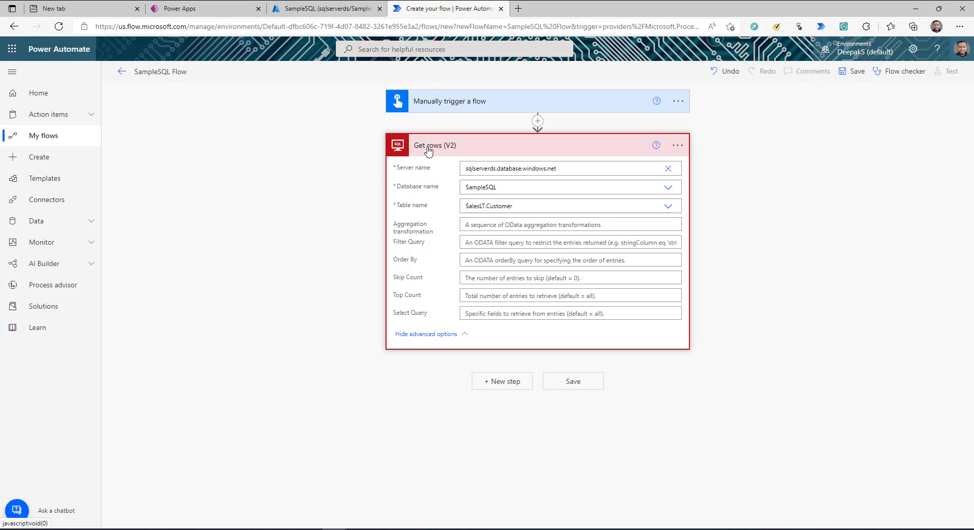
click(487, 260)
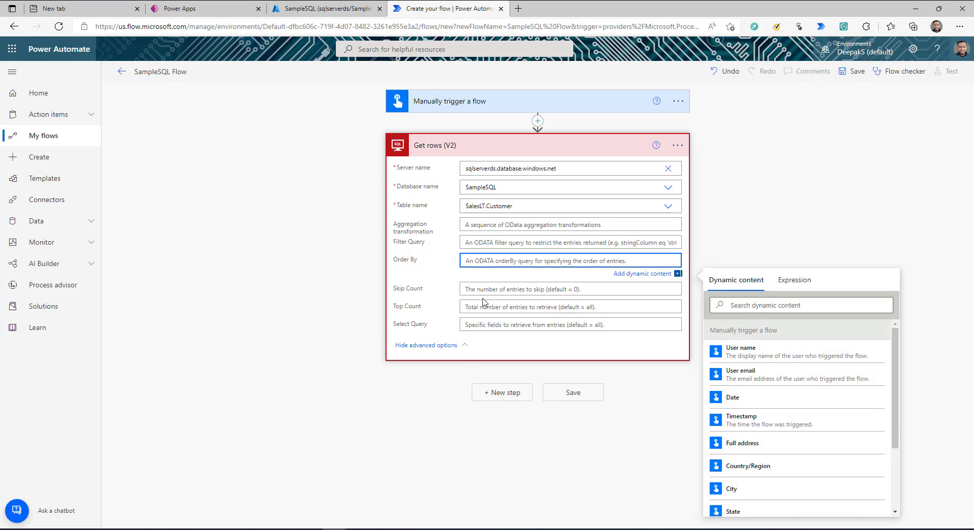
click(485, 243)
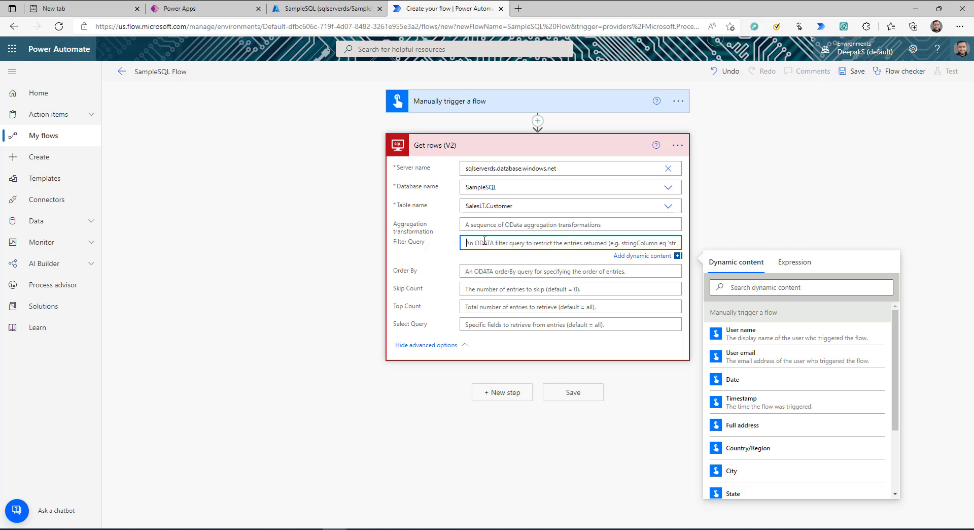
click(581, 399)
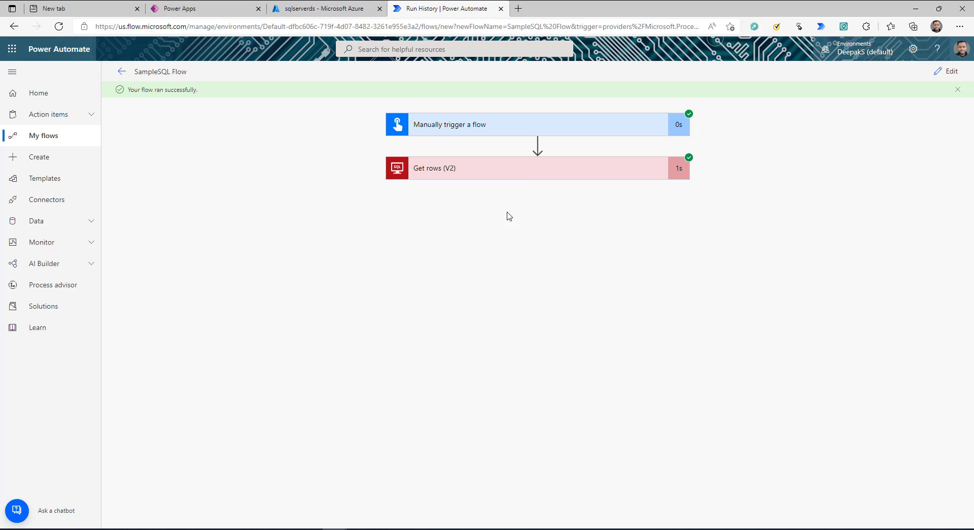
- Inspect the inputs and the downloadable output of Get rows (V2) in the flow run, and close the output page
click(524, 174)
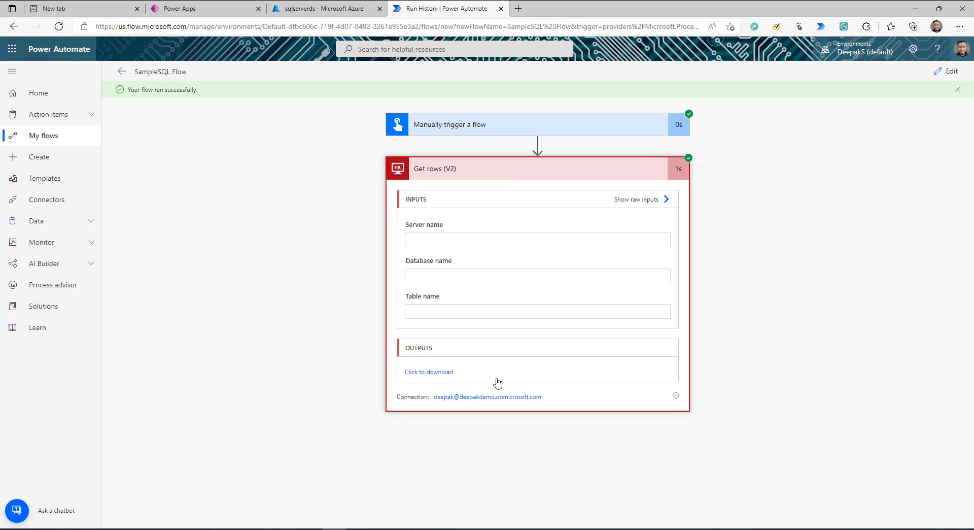
click(435, 373)
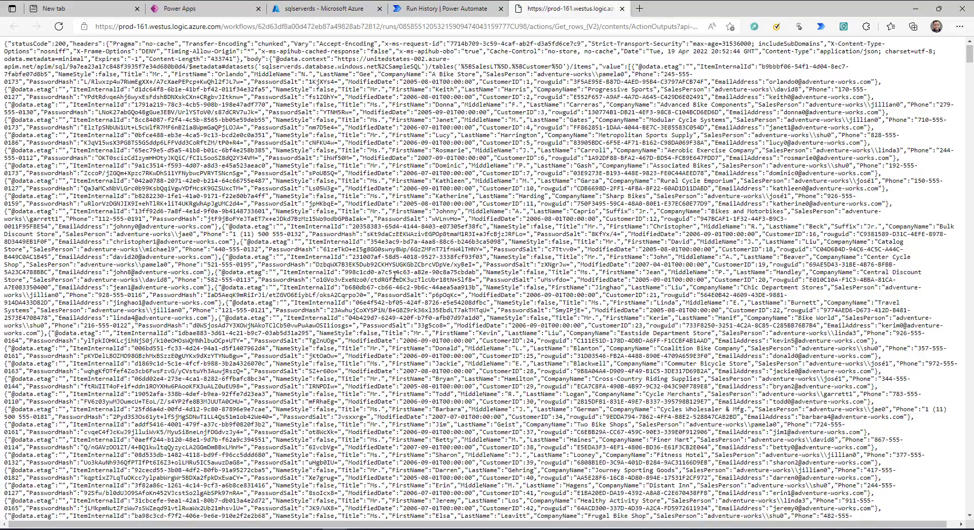
scroll(395, 275, down, 5)
click(622, 8)
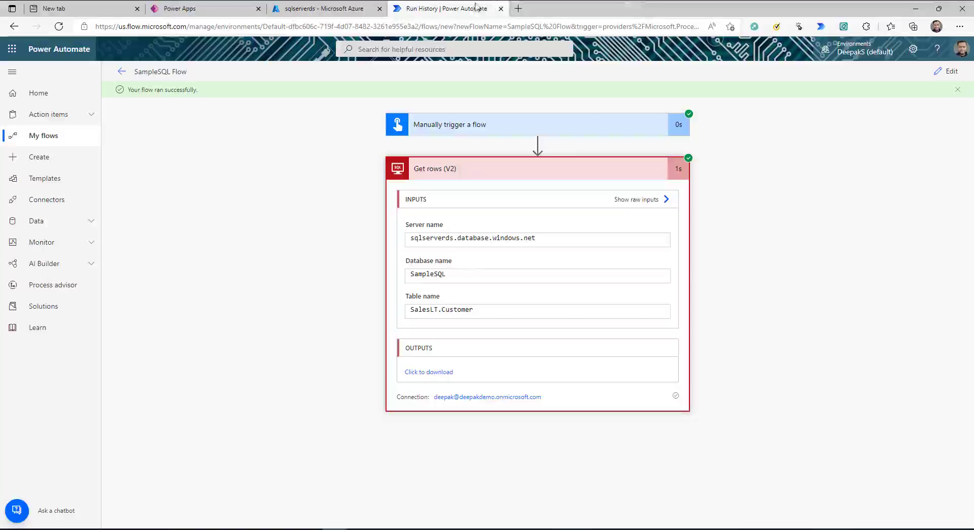
- Edit the flow and add the SQL Server action Execute a SQL query (V2) below Get rows (V2), with server name sqlserverds.database.windows.net
click(946, 71)
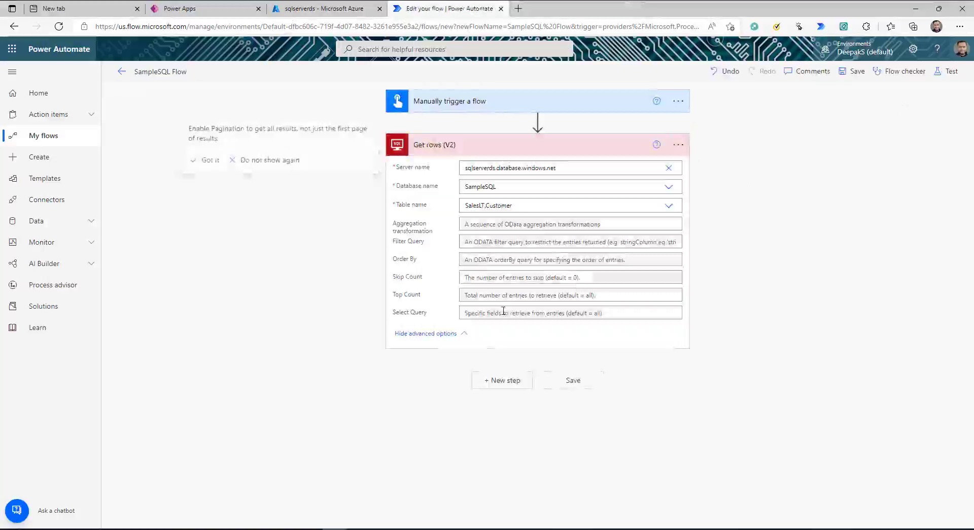
click(504, 386)
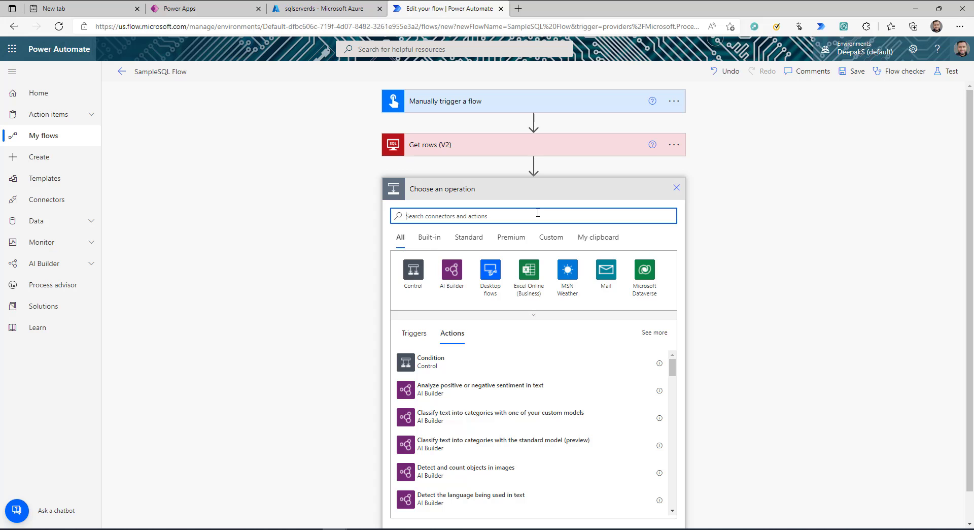
text(s)
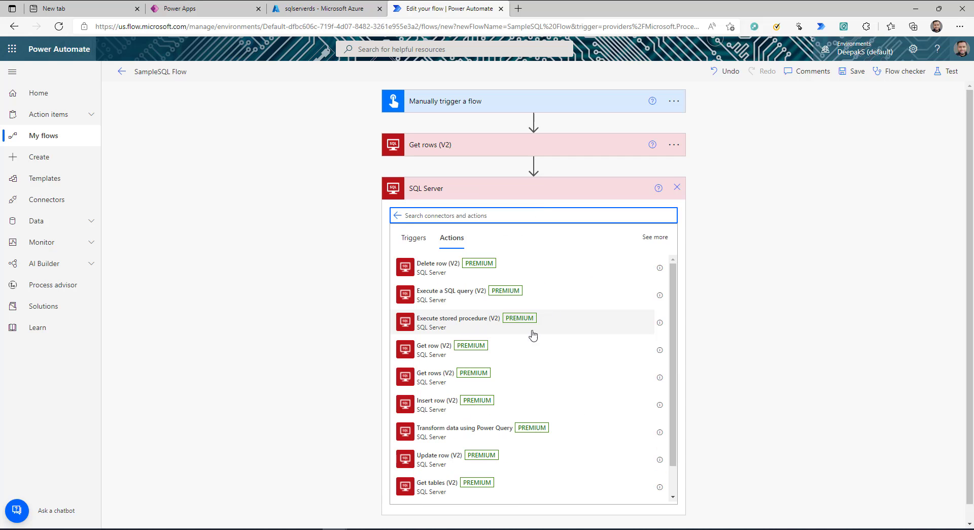
click(450, 294)
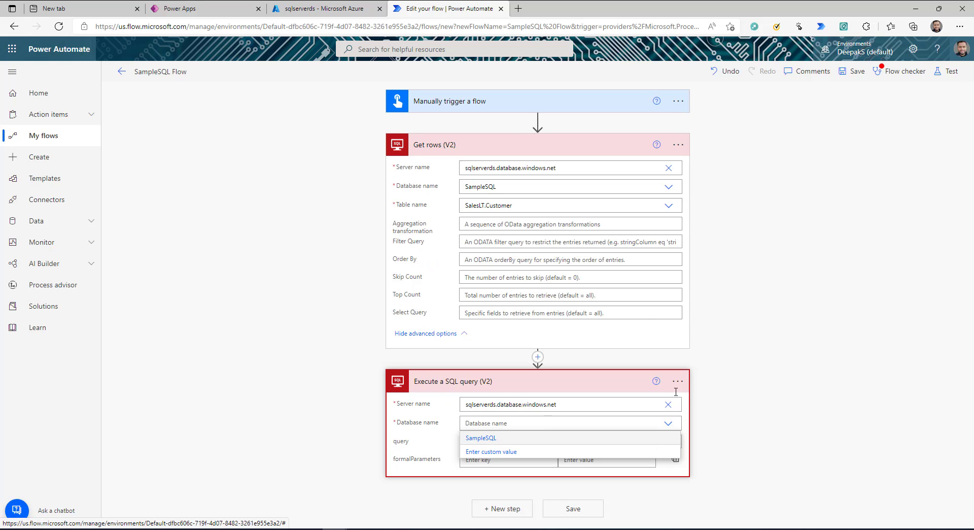
- Set the SQL query action's database to SampleSQL and its query to SELECT TOP (1000) * FROM [SalesLT].[ProductCategory], and test the flow
click(593, 146)
click(511, 250)
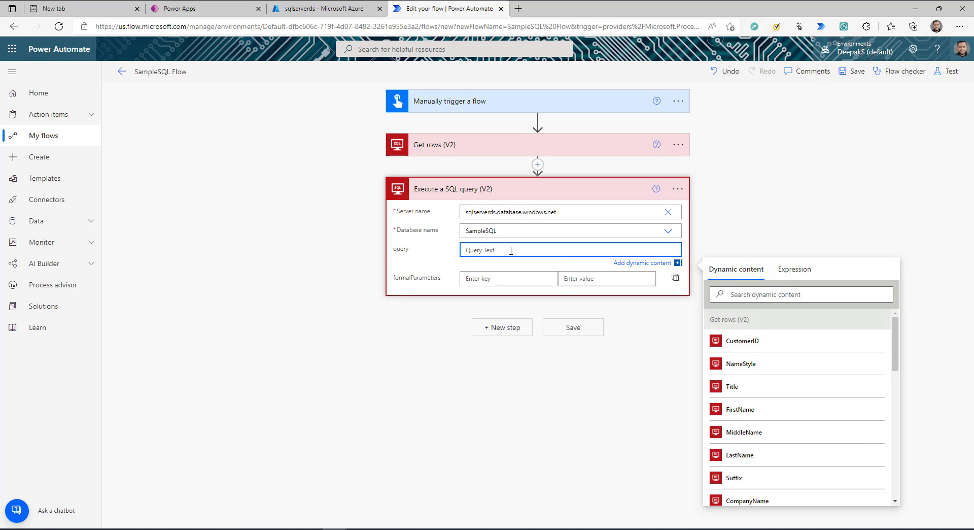
text(SELECT TOP (1000) * FROM [SalesLT].[ProductCategory])
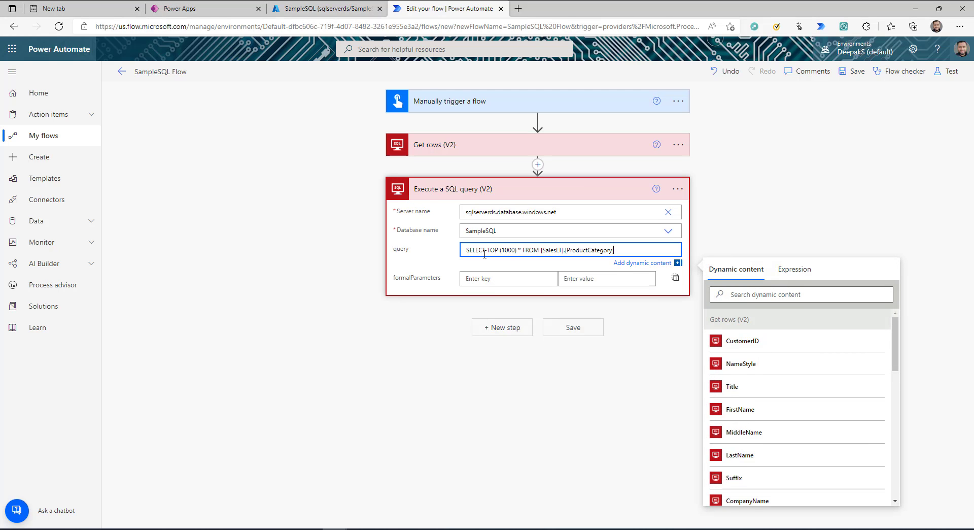
drag(541, 250, 605, 250)
click(513, 300)
click(947, 71)
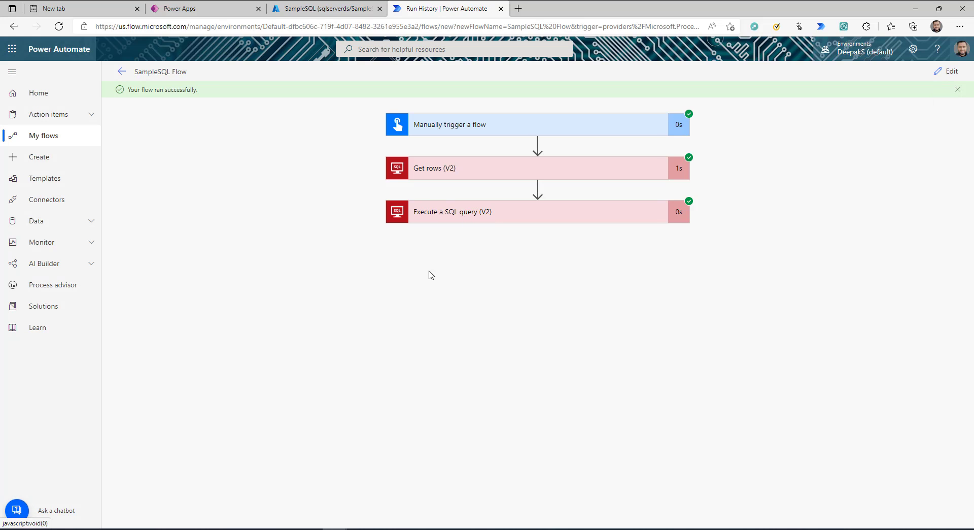
- Examine the result sets and query results that Execute a SQL query (V2) returned in the flow run
click(487, 211)
scroll(492, 371, down, 3)
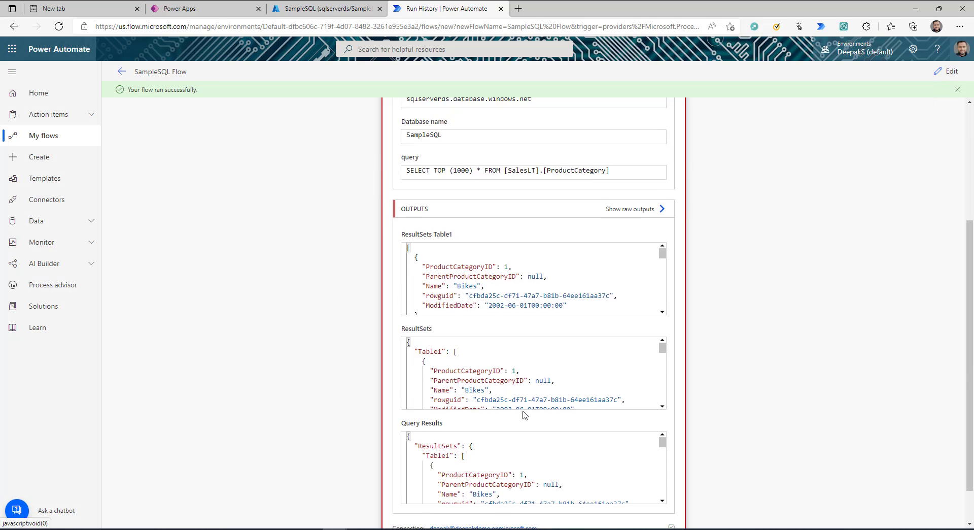
scroll(478, 362, down, 3)
scroll(483, 435, down, 7)
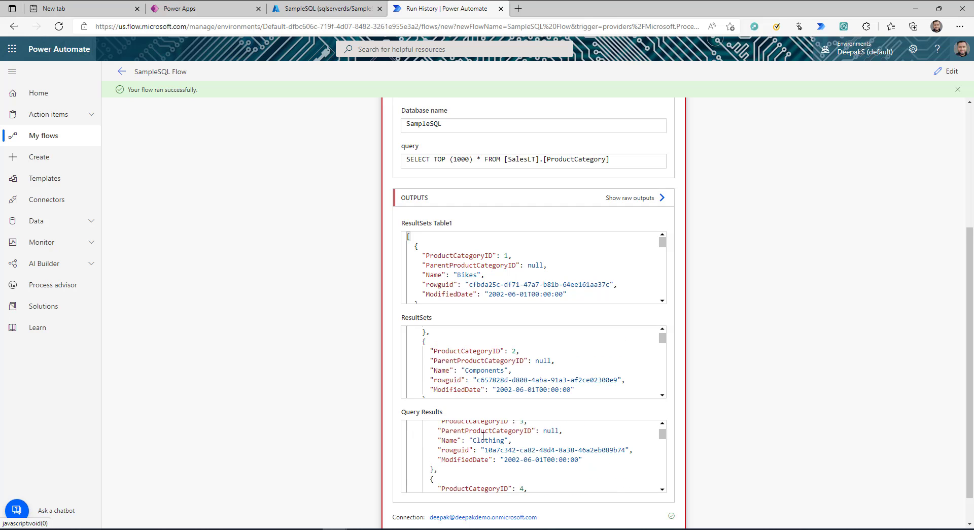
scroll(482, 432, up, 4)
scroll(472, 372, up, 3)
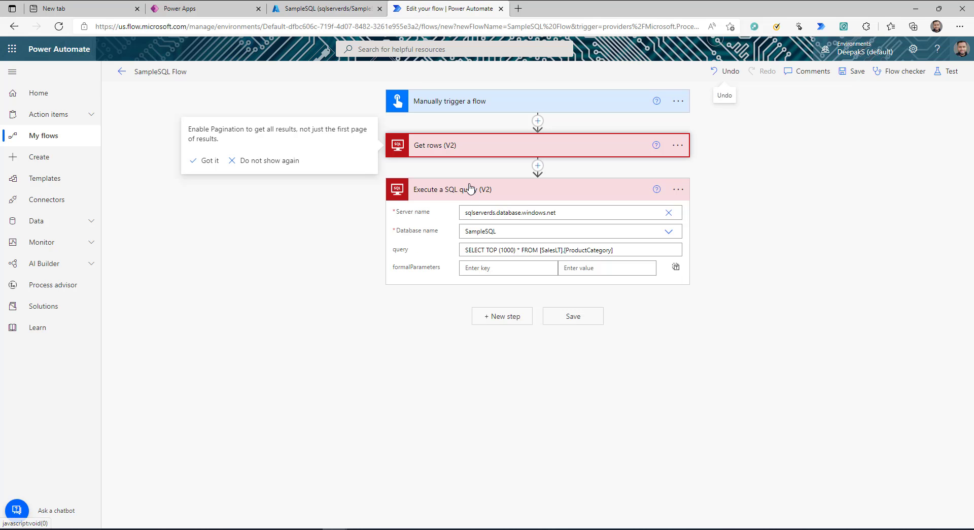
- Start a new step below Execute a SQL query (V2) and find the SQL Server connector's actions, including Execute stored procedure (V2)
click(469, 191)
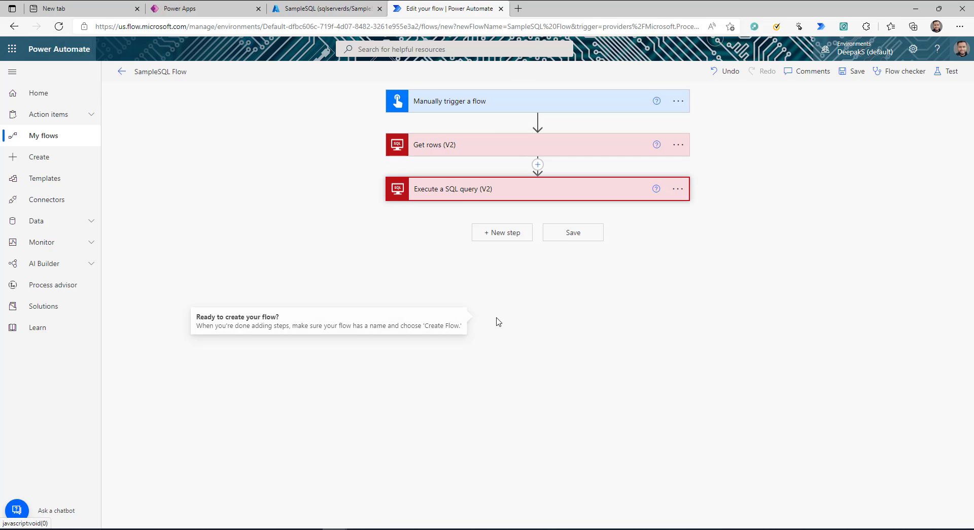
click(496, 233)
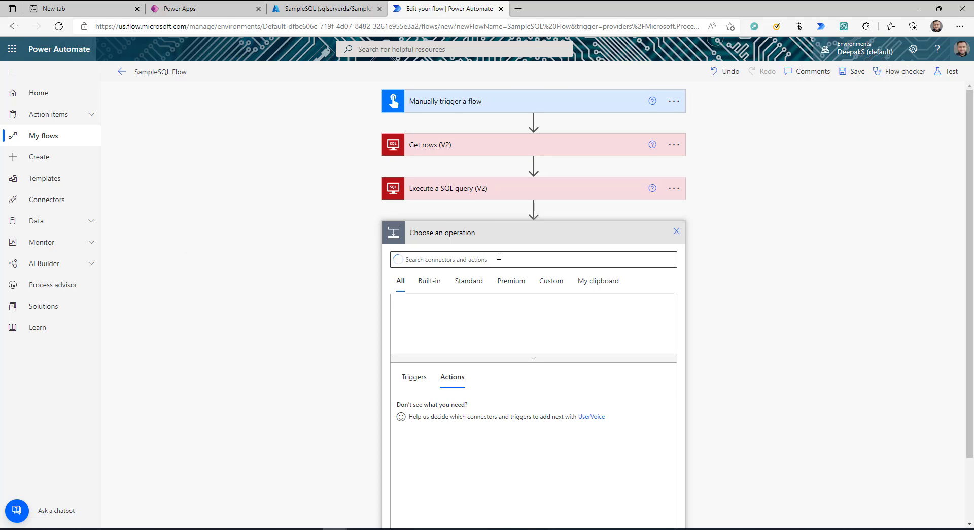
text(sql)
click(409, 318)
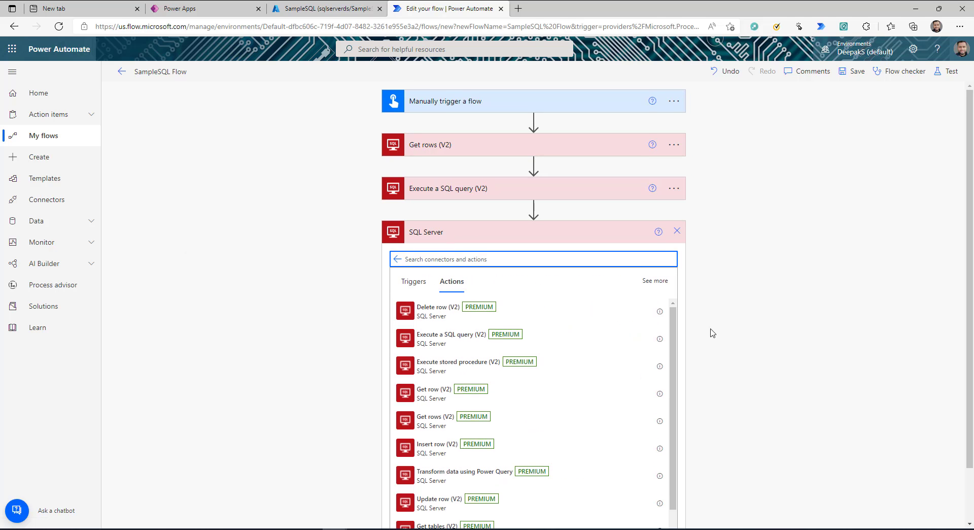
scroll(712, 333, down, 1)
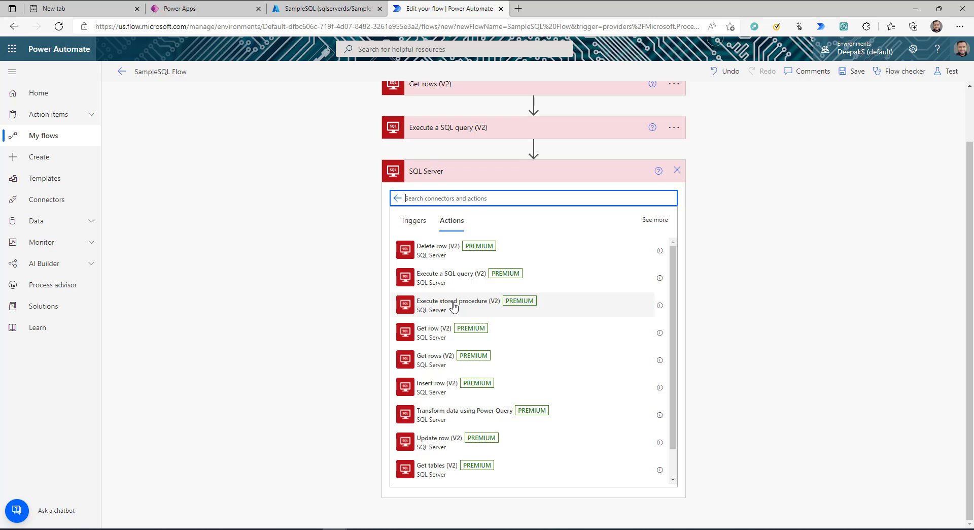
- Switch to the SampleSQL query editor in the Azure portal and run the CREATE PROCEDURE dbo.FlowDemoRow query
click(342, 6)
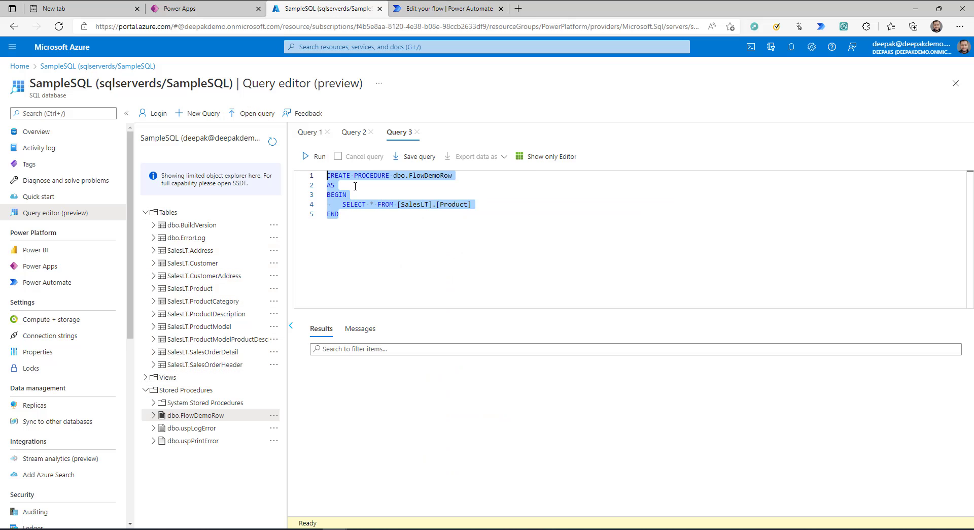
click(357, 175)
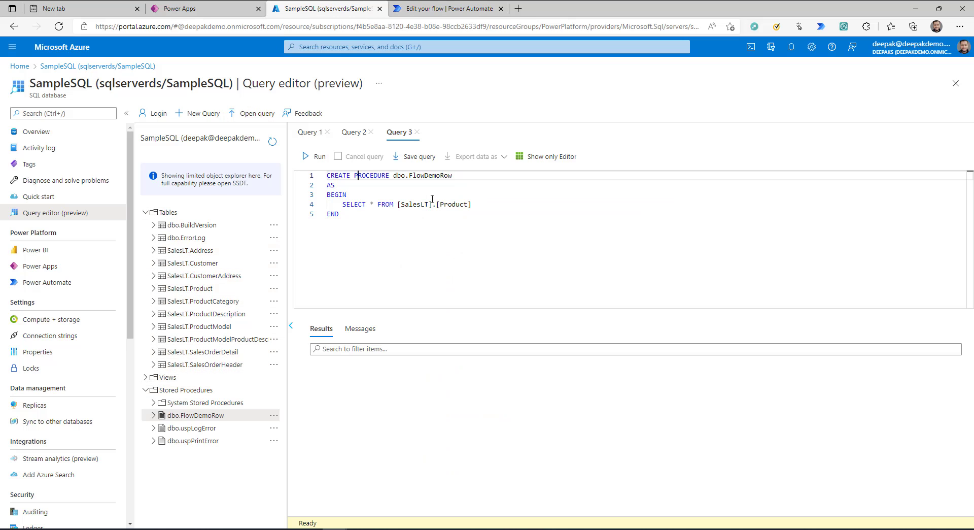
click(315, 157)
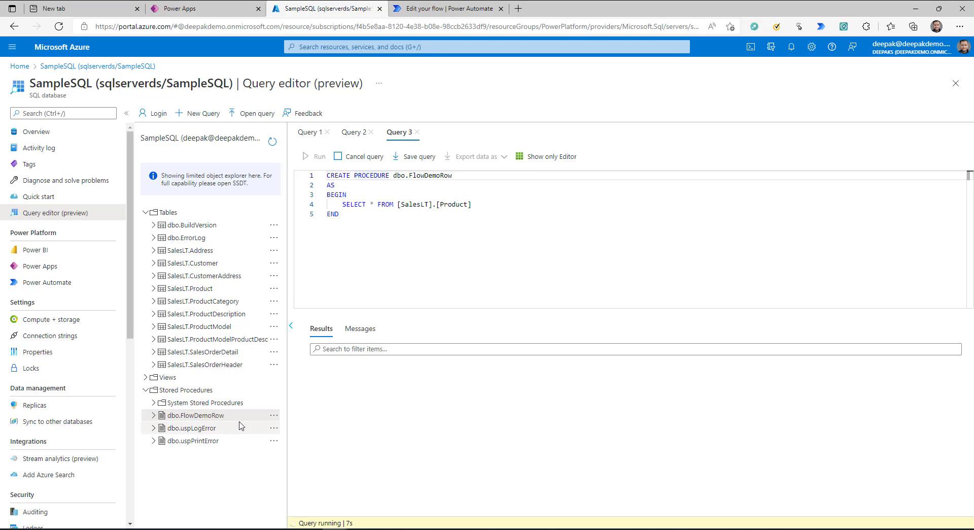
- In the Power Automate flow, configure Execute stored procedure (V2) with server sqlserverds.database.windows.net, database SampleSQL and procedure [dbo].[FlowDemoRow], and test with the most recent trigger
click(456, 8)
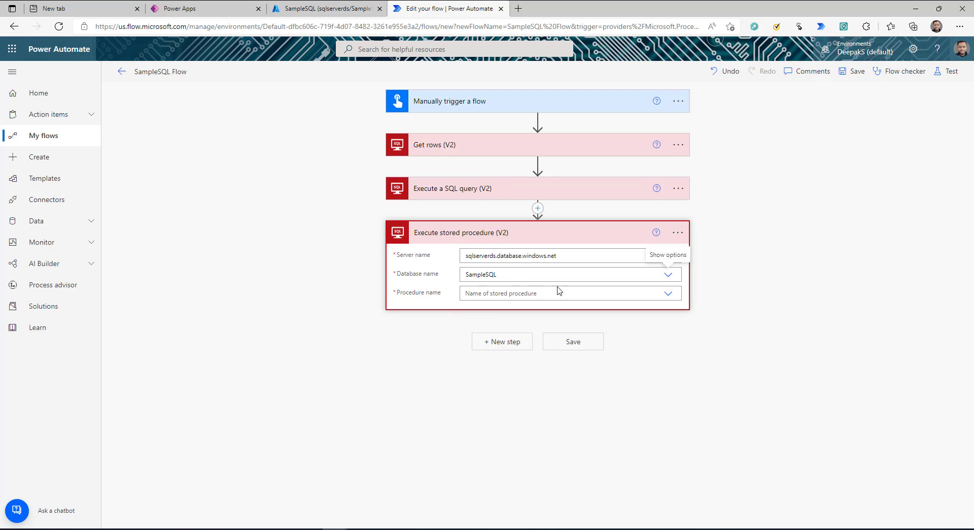
click(668, 293)
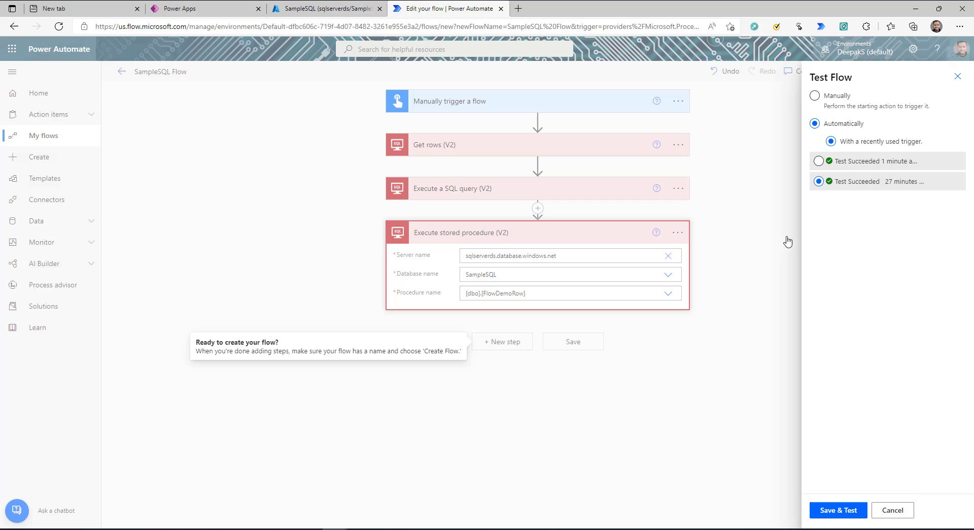
click(818, 161)
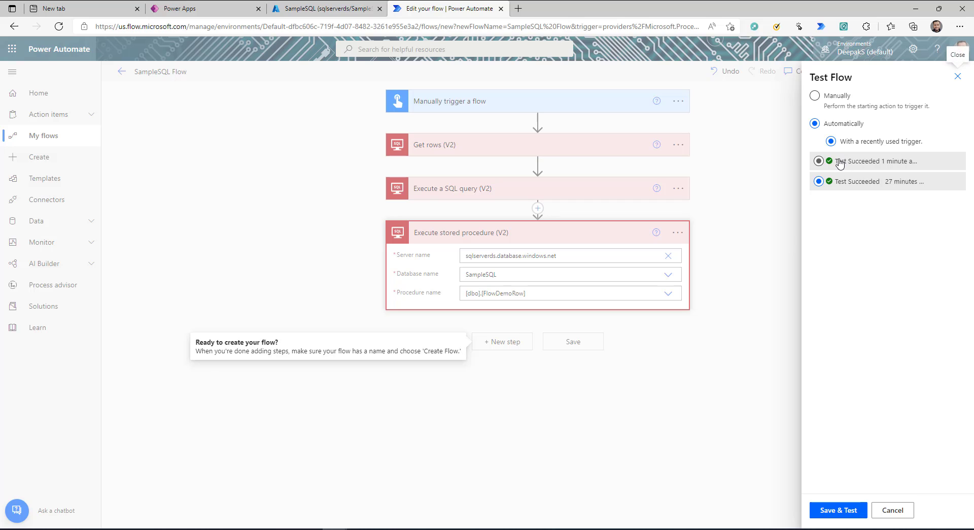
click(834, 510)
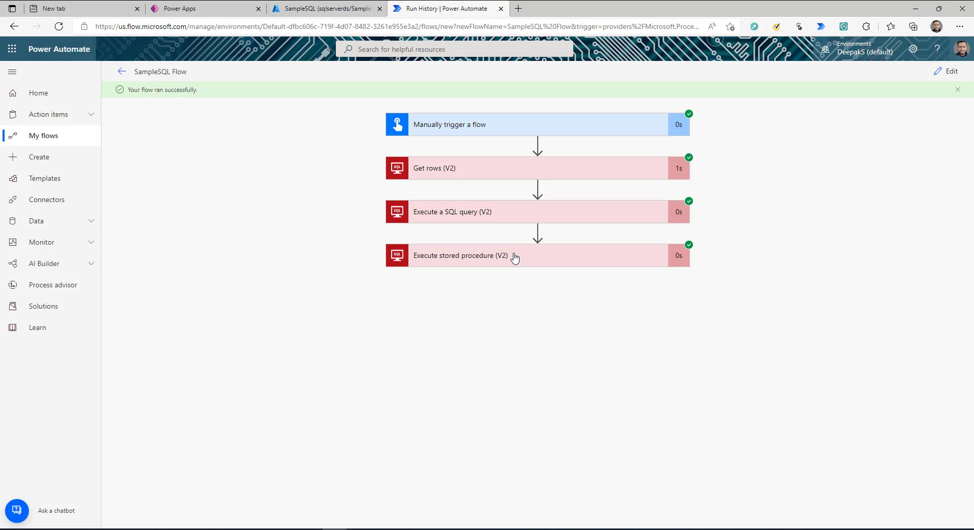
- Inspect the inputs and downloadable output of Execute stored procedure (V2) in the flow run, and close the output page
click(504, 256)
scroll(576, 359, down, 1)
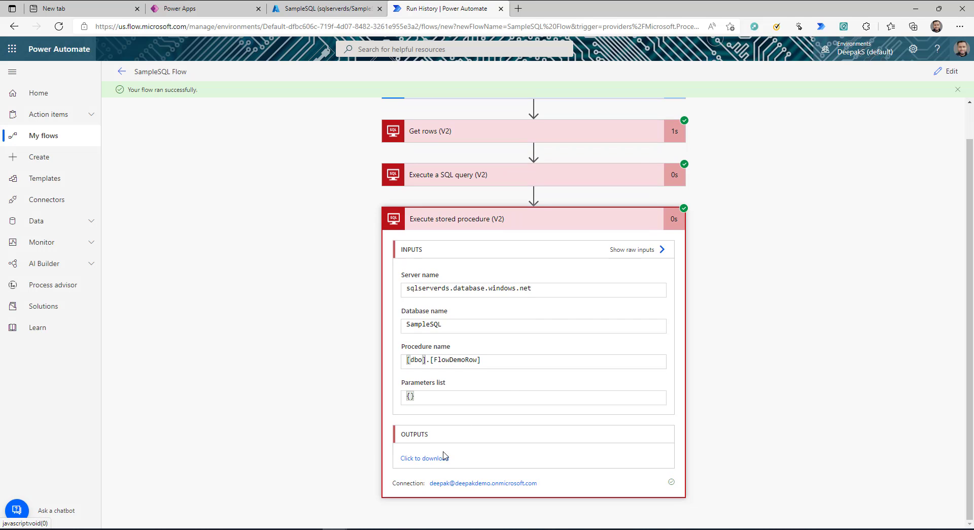
click(431, 462)
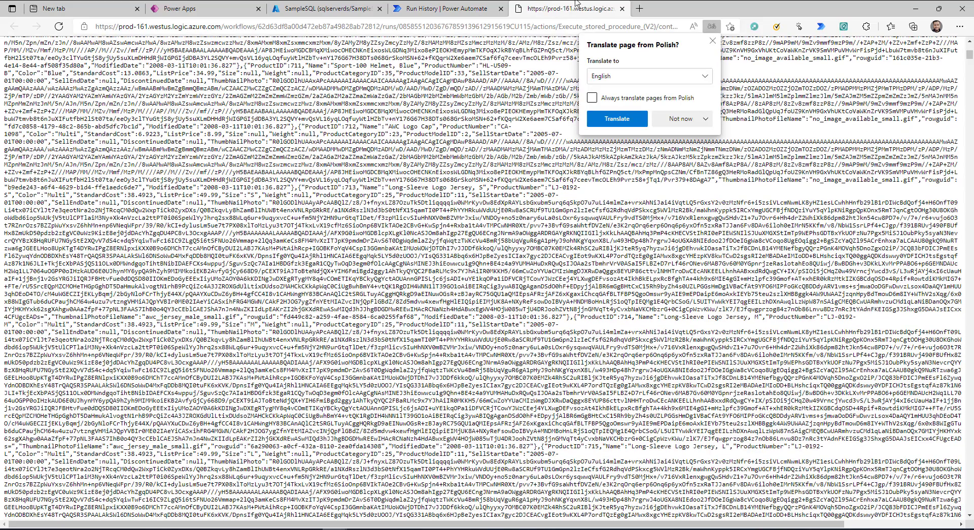
click(622, 9)
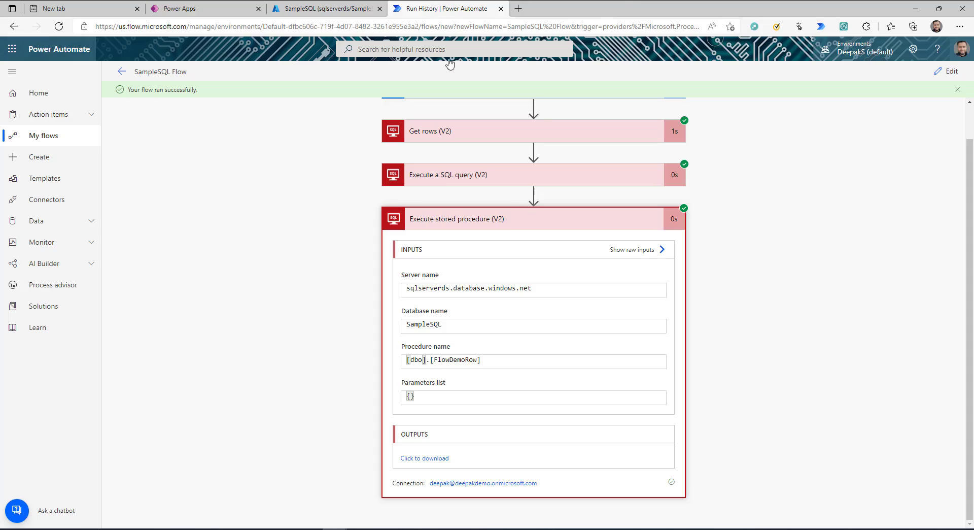
click(609, 222)
- Edit the flow, start a new step below Execute stored procedure (V2) and open the SQL Server connector's actions
click(952, 73)
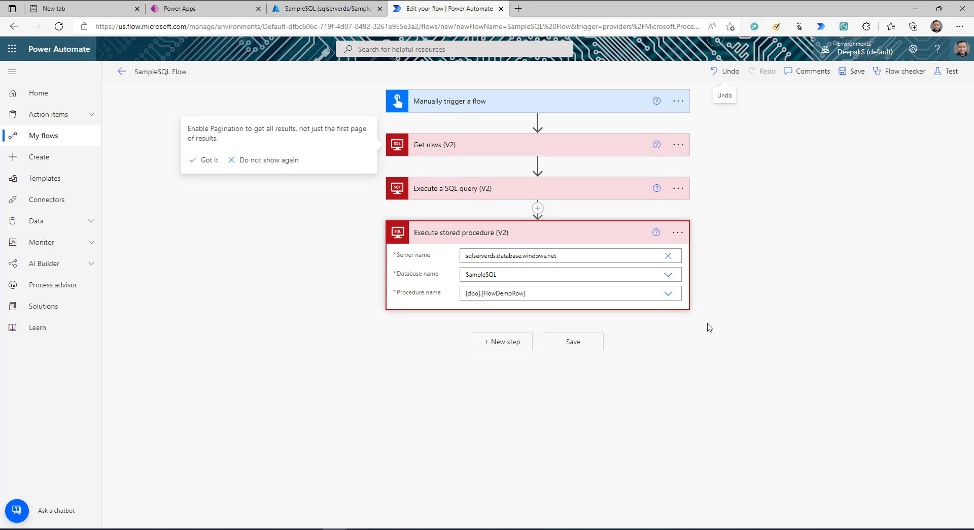
click(490, 342)
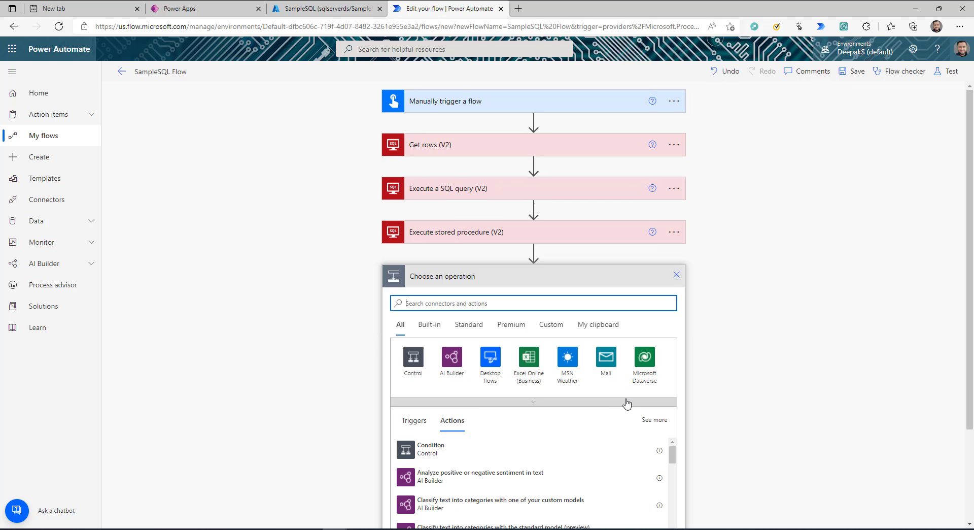
text(sql)
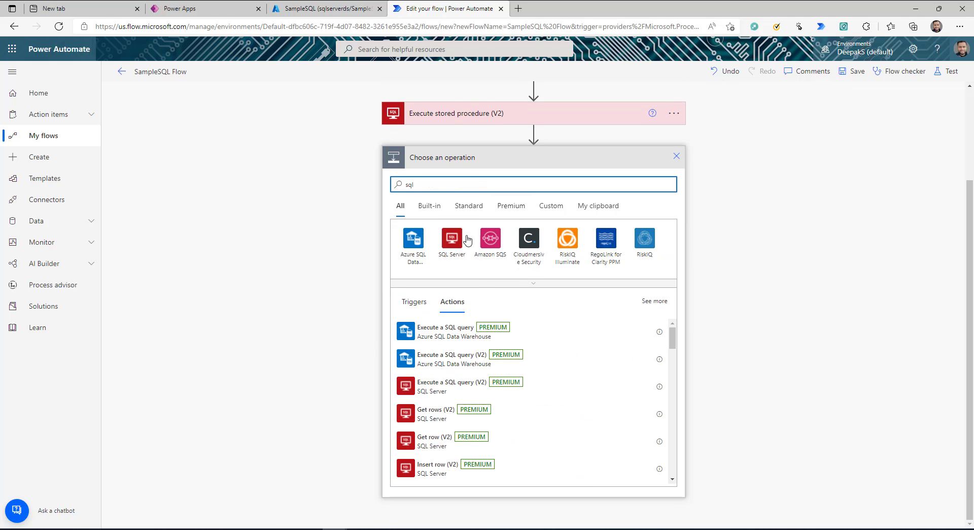
click(452, 238)
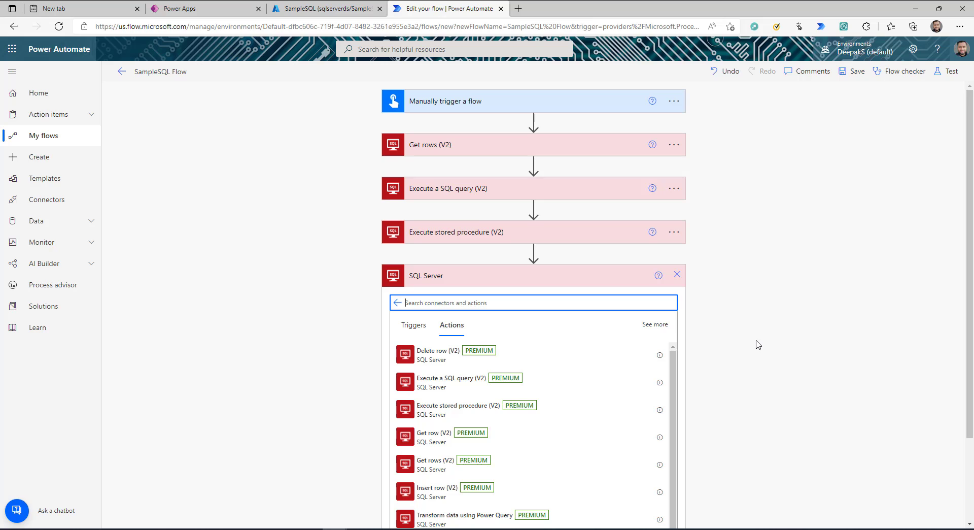